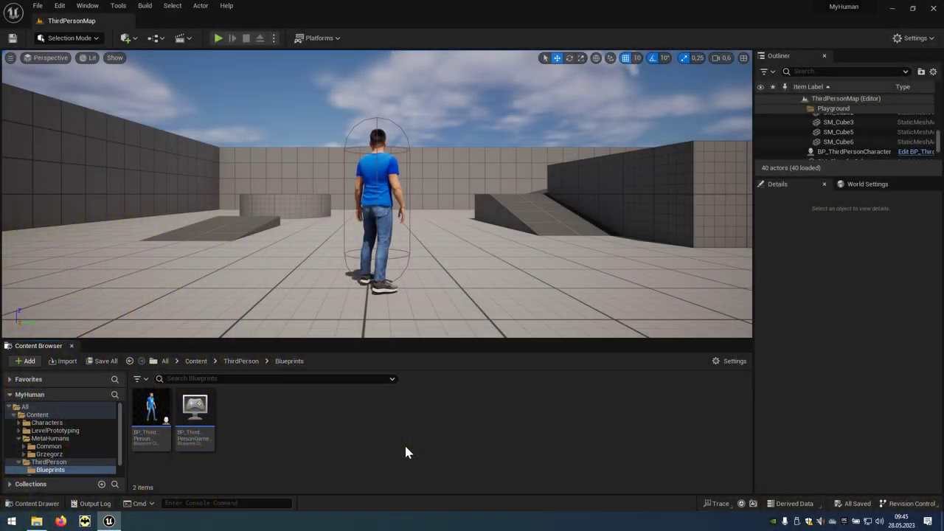
Step: Frame the empty floor and browse the Content Browser to Content > MetaHumans > Grzegorz
{"action": "right_click_drag", "start_coordinate": [478, 276], "coordinate": [479, 244]}
{"action": "left_click_drag", "start_coordinate": [479, 244], "coordinate": [413, 184]}
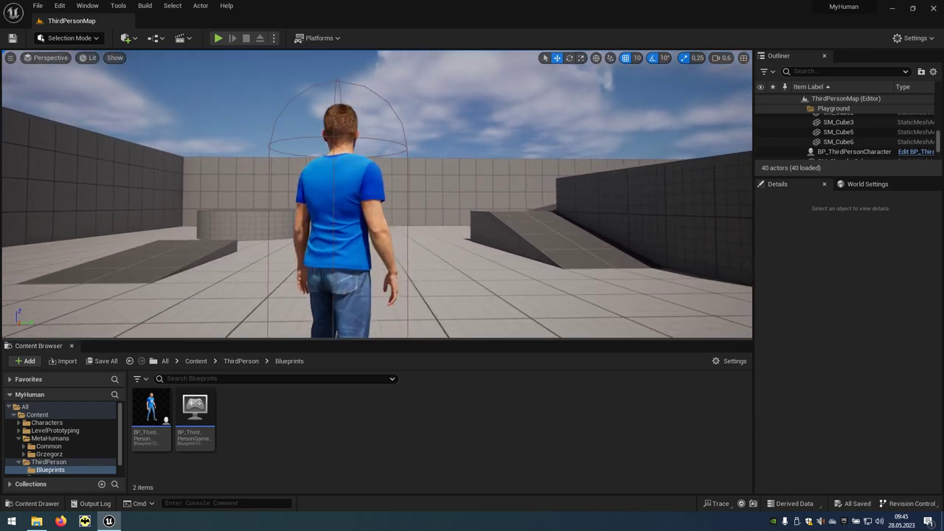
{"action": "right_click_drag", "start_coordinate": [413, 184], "coordinate": [413, 185]}
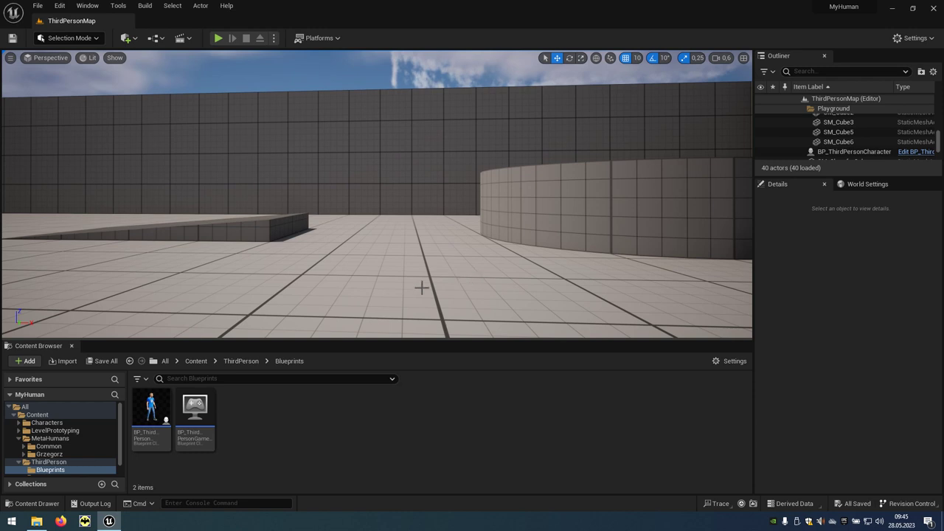
{"action": "left_click", "coordinate": [197, 361]}
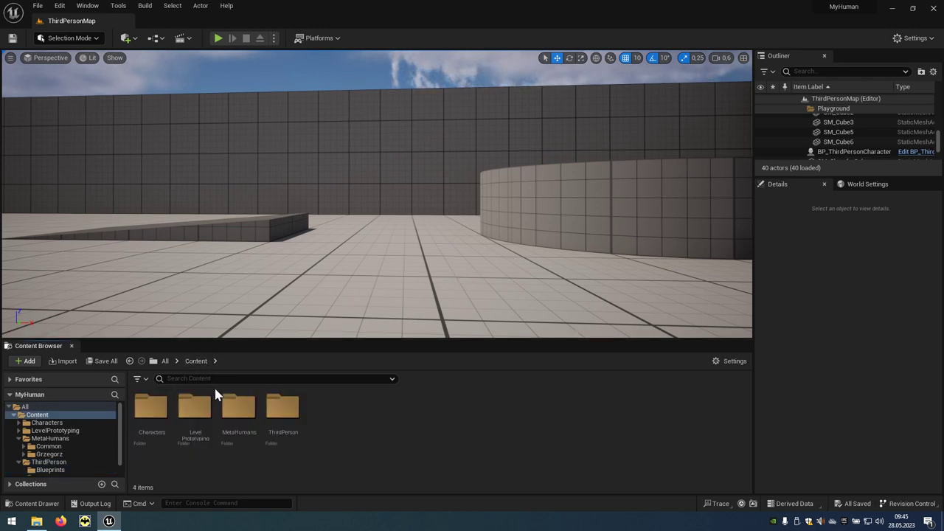
{"action": "left_click", "coordinate": [250, 442]}
{"action": "double_click", "coordinate": [250, 440]}
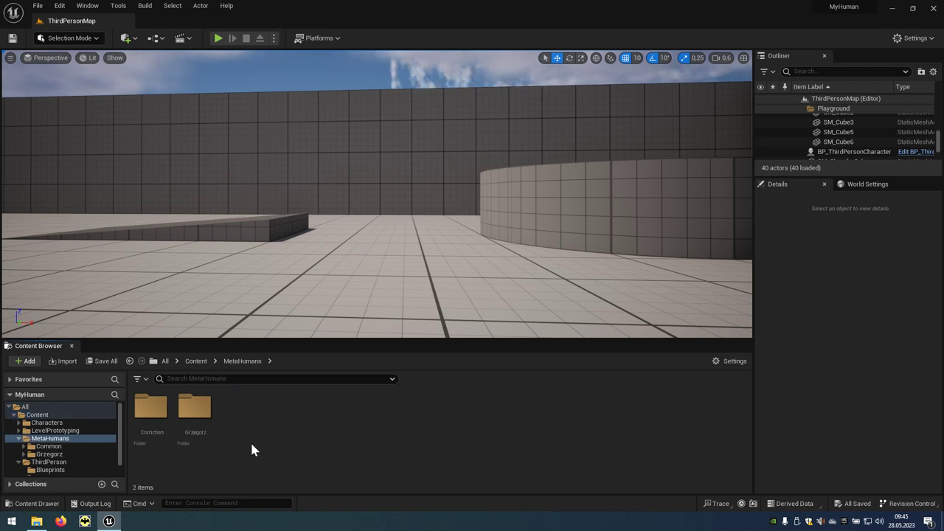
{"action": "left_click", "coordinate": [207, 441]}
{"action": "double_click", "coordinate": [208, 441]}
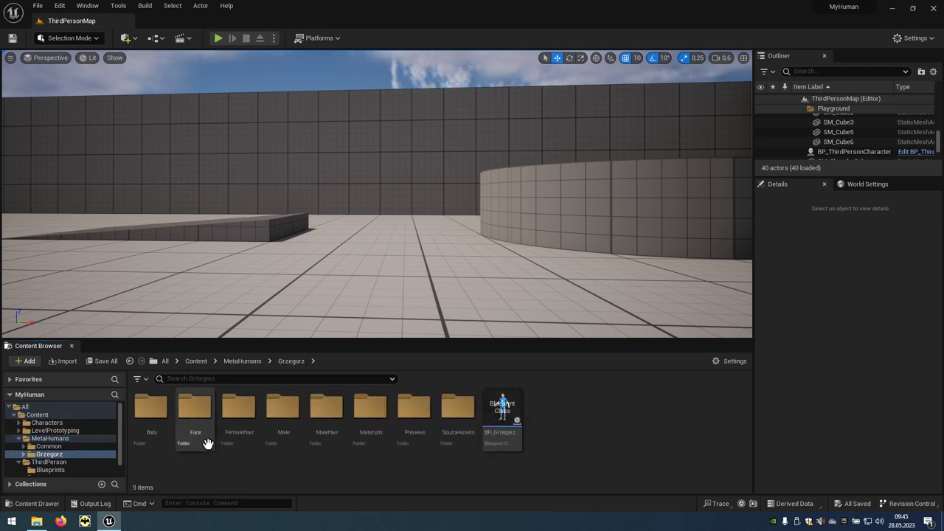
Step: Drag BP_Grzegorz onto the open floor at location 1870, 990, 0
{"action": "left_click", "coordinate": [512, 435]}
{"action": "mouse_move", "coordinate": [513, 435]}
{"action": "left_mouse_down"}
{"action": "mouse_move", "coordinate": [421, 295]}
{"action": "mouse_move", "coordinate": [389, 274]}
{"action": "left_mouse_up"}
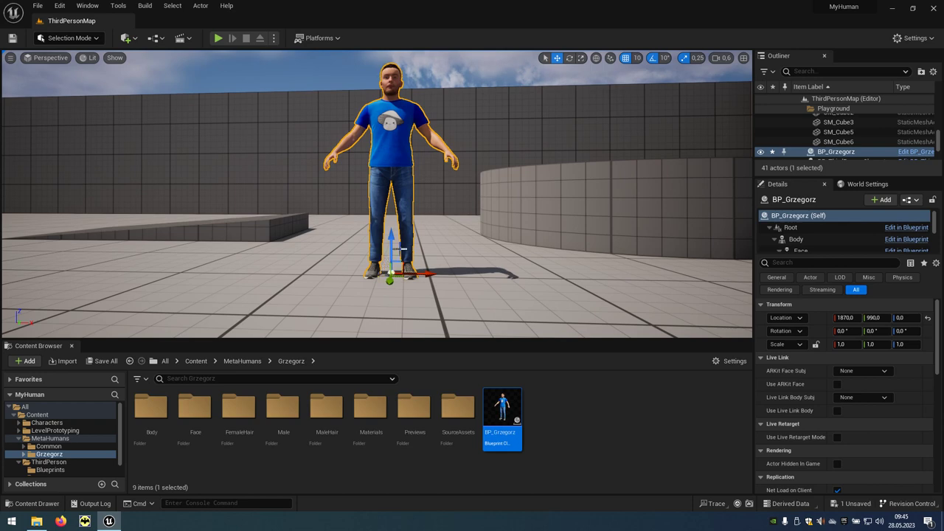
{"action": "scroll", "coordinate": [377, 194], "scroll_direction": "up", "scroll_amount": 2}
{"action": "scroll", "coordinate": [377, 194], "scroll_direction": "up", "scroll_amount": 2}
{"action": "scroll", "coordinate": [377, 194], "scroll_direction": "up", "scroll_amount": 2}
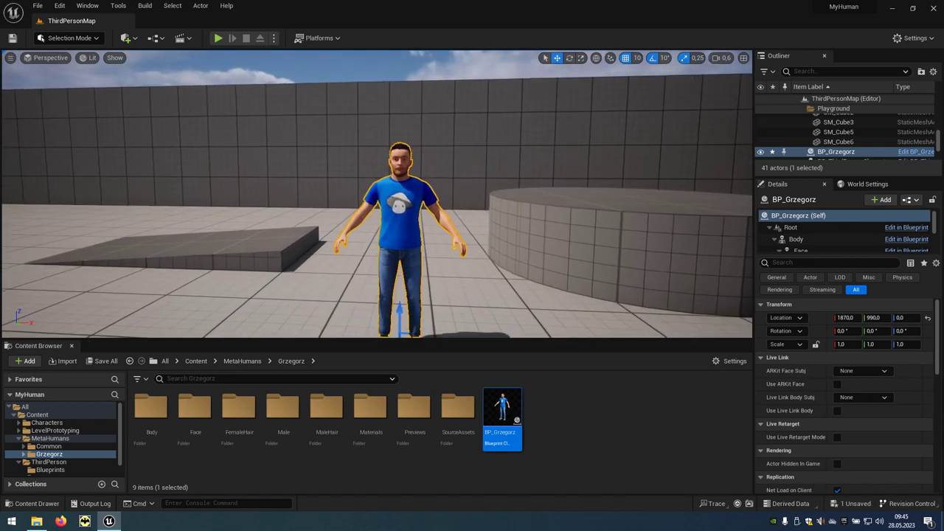
{"action": "scroll", "coordinate": [377, 194], "scroll_direction": "up", "scroll_amount": 2}
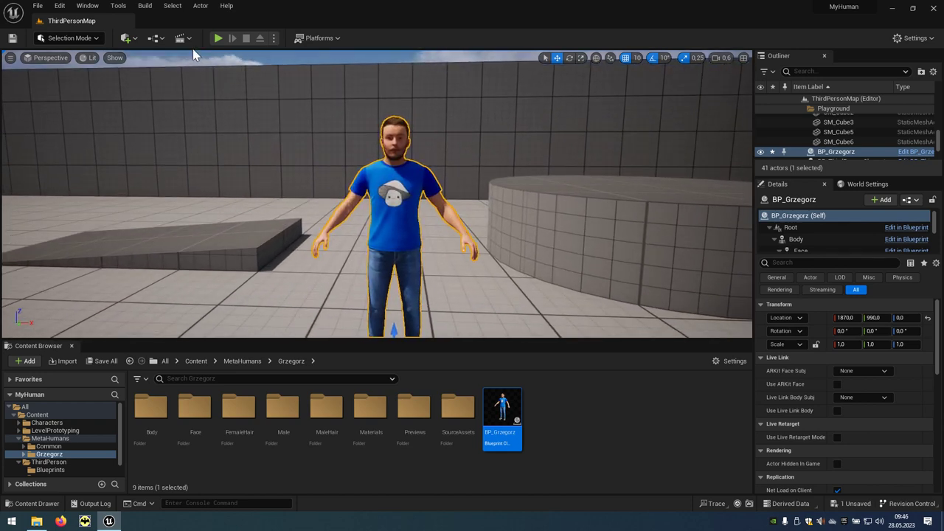
Step: Add a new Level Sequence and make an Anim folder as its save location
{"action": "left_click", "coordinate": [189, 45]}
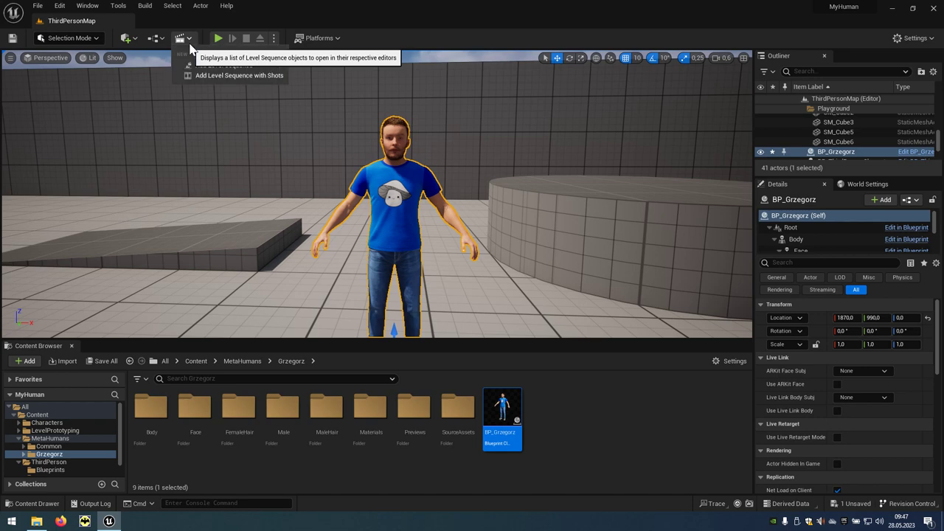
{"action": "left_click", "coordinate": [260, 69]}
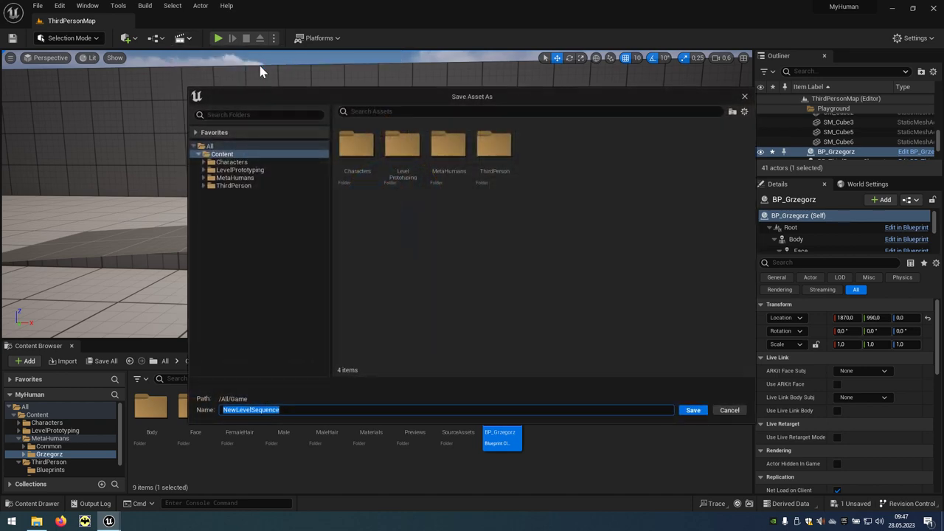
{"action": "right_click", "coordinate": [545, 226]}
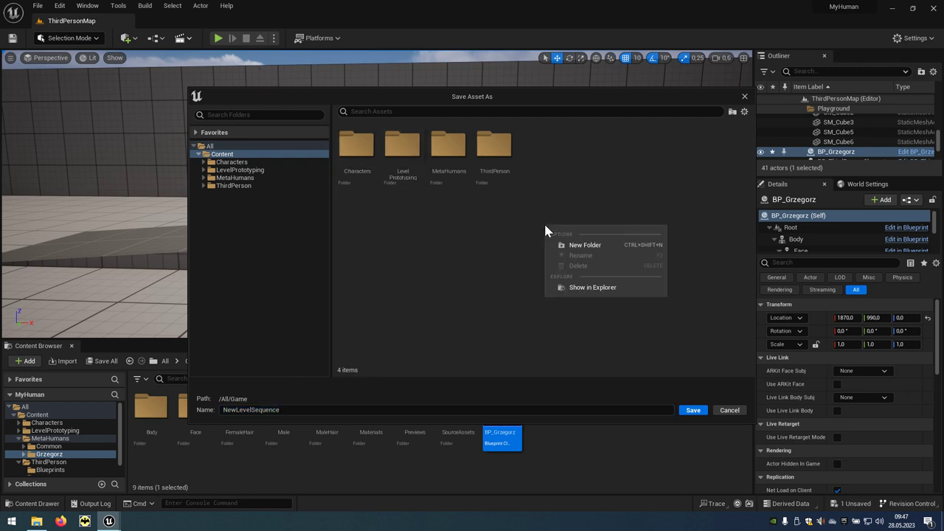
{"action": "left_click", "coordinate": [601, 244]}
{"action": "type", "text": "A"}
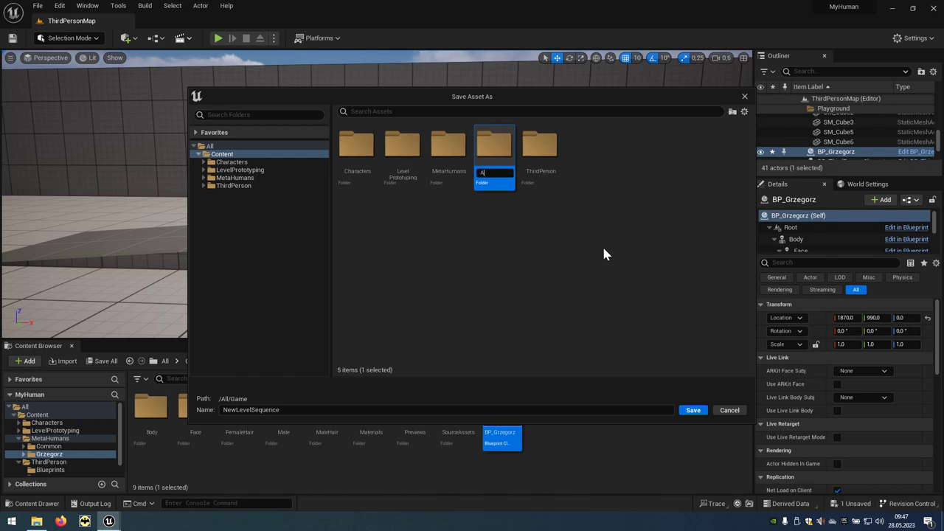
{"action": "type", "text": "nim"}
{"action": "key", "text": "Return"}
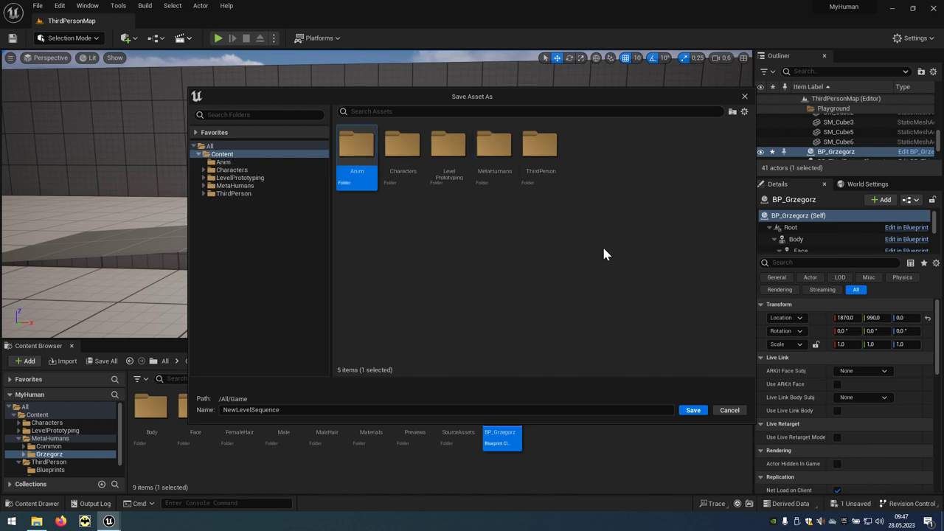
{"action": "double_click", "coordinate": [371, 188]}
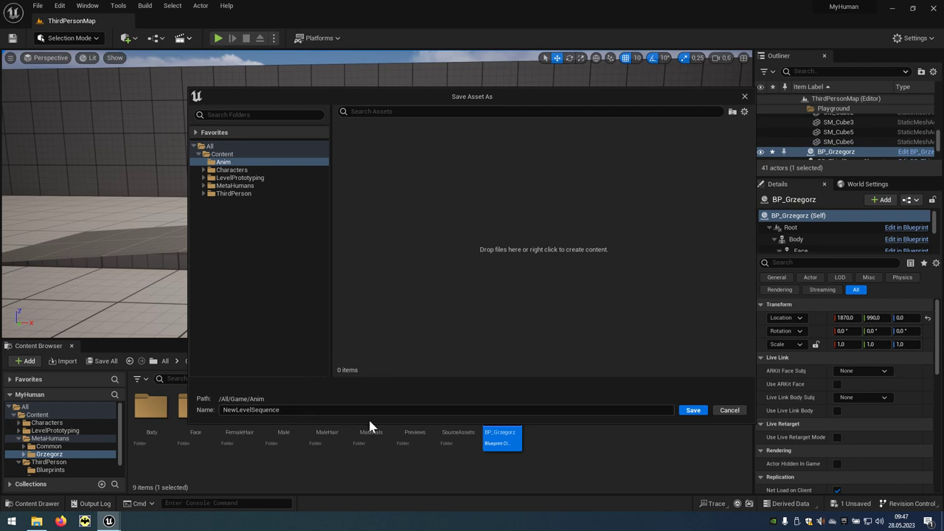
Step: Save NewLevelSequence in Anim and add BP_Grzegorz to Sequencer with body and face control rigs
{"action": "left_click", "coordinate": [684, 416]}
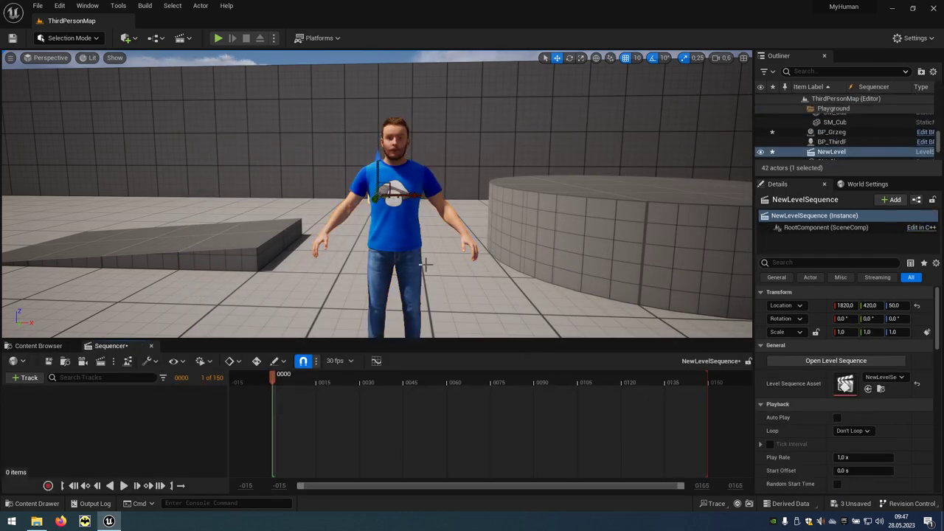
{"action": "left_click", "coordinate": [406, 233]}
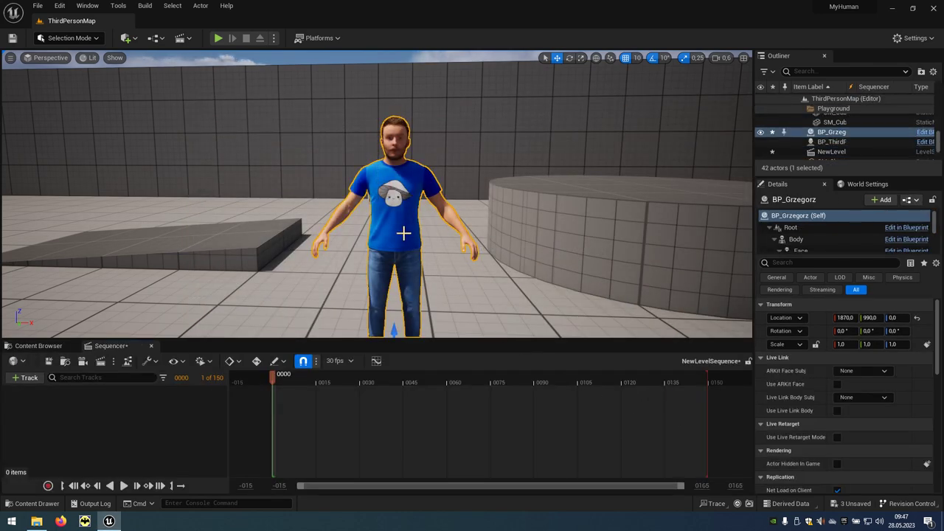
{"action": "left_click", "coordinate": [34, 383]}
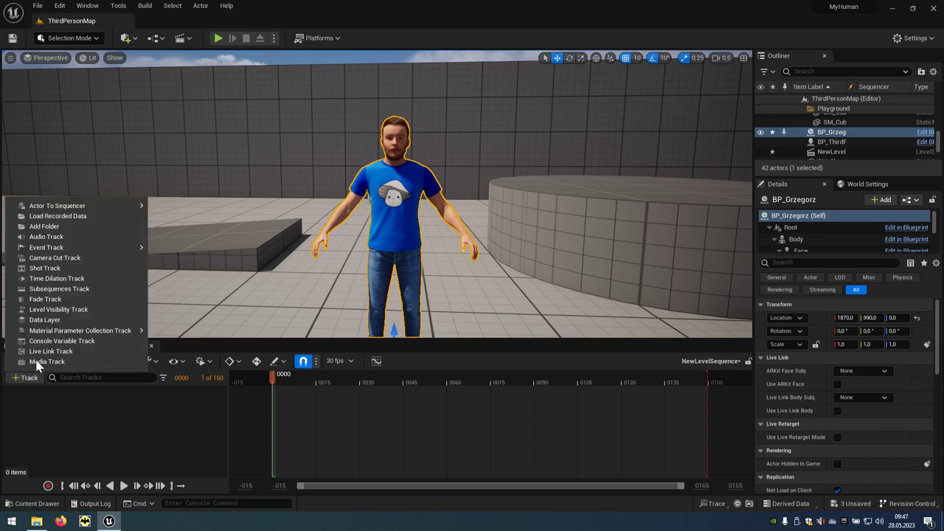
{"action": "mouse_move", "coordinate": [42, 210]}
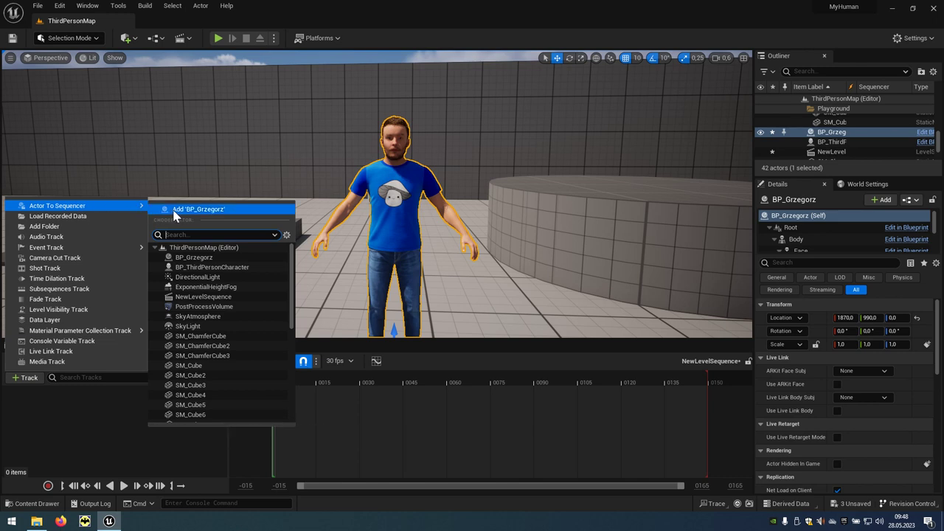
{"action": "left_click", "coordinate": [229, 213]}
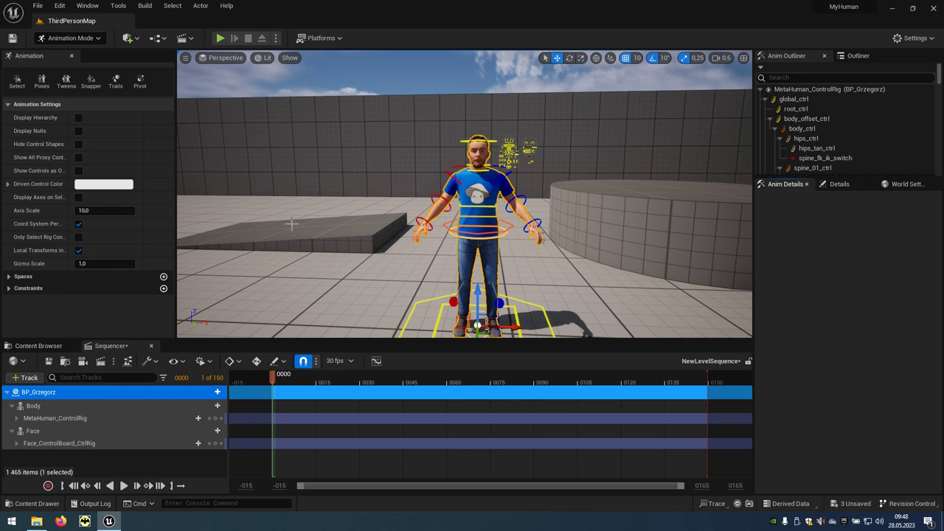
Step: Fly up to the character and rotate the left forearm control lowerarm_l_fk_ctrl
{"action": "key", "text": "w"}
{"action": "right_click_drag", "start_coordinate": [488, 238], "coordinate": [488, 238]}
{"action": "key", "text": "w"}
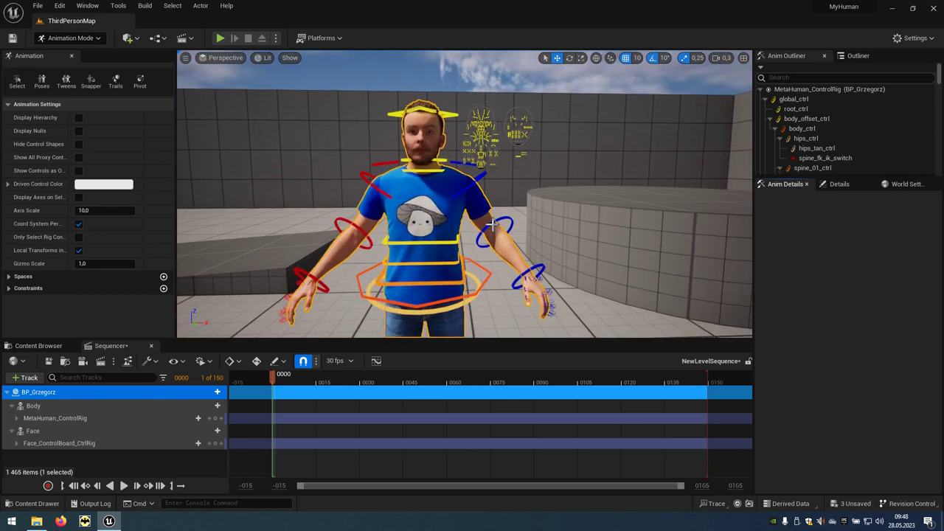
{"action": "left_click", "coordinate": [493, 224]}
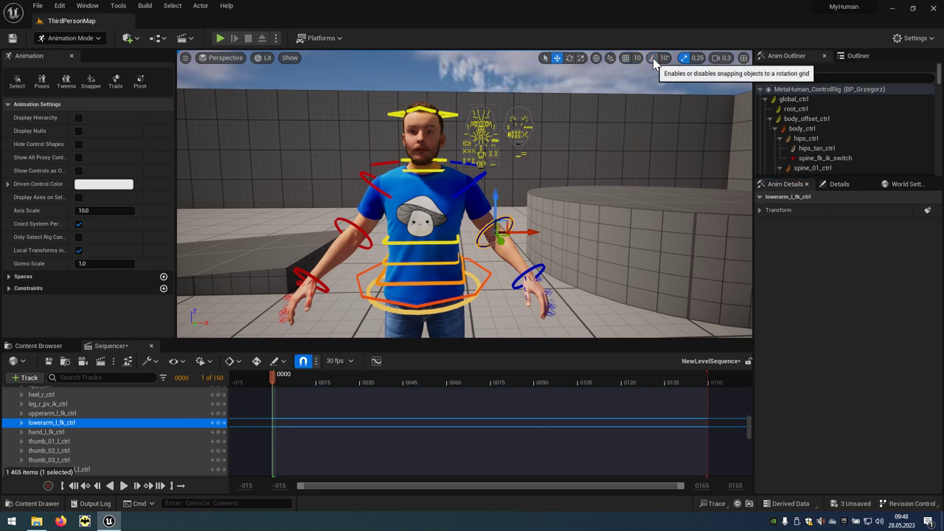
{"action": "left_click", "coordinate": [570, 58]}
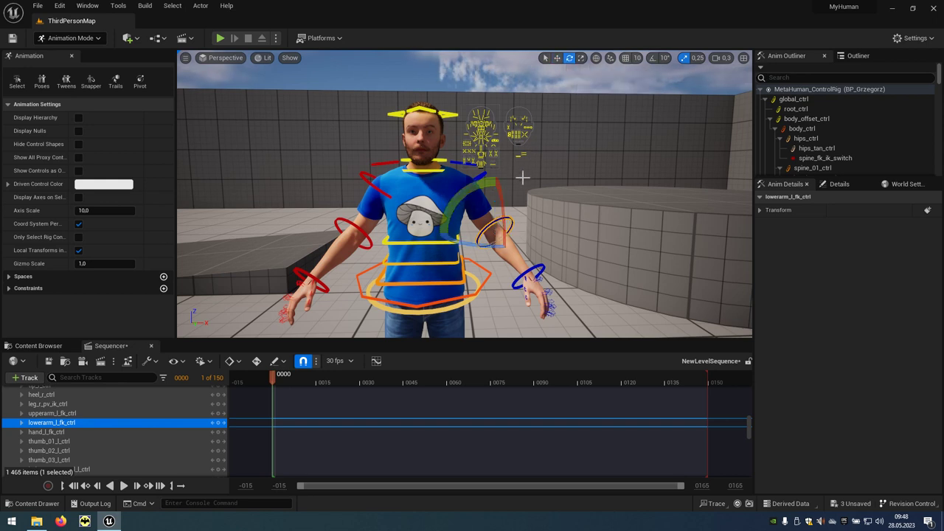
{"action": "left_click_drag", "start_coordinate": [506, 212], "coordinate": [509, 244]}
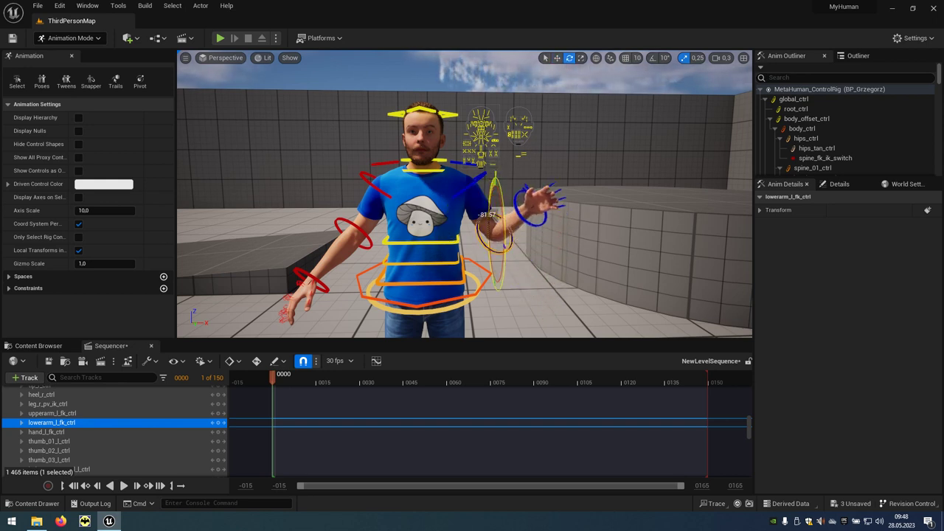
{"action": "mouse_move", "coordinate": [501, 201]}
{"action": "left_mouse_down"}
{"action": "mouse_move", "coordinate": [490, 250]}
{"action": "mouse_move", "coordinate": [552, 235]}
{"action": "left_mouse_up"}
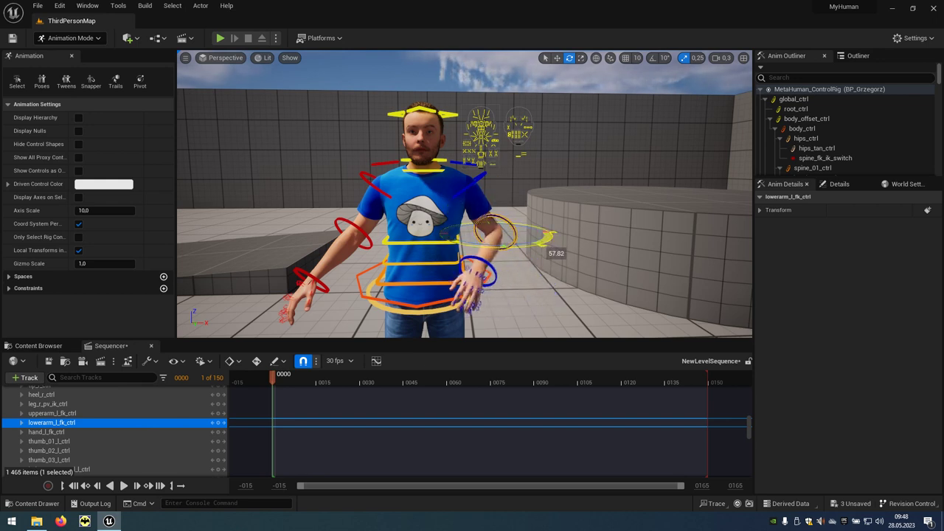
{"action": "left_click_drag", "start_coordinate": [486, 247], "coordinate": [469, 215]}
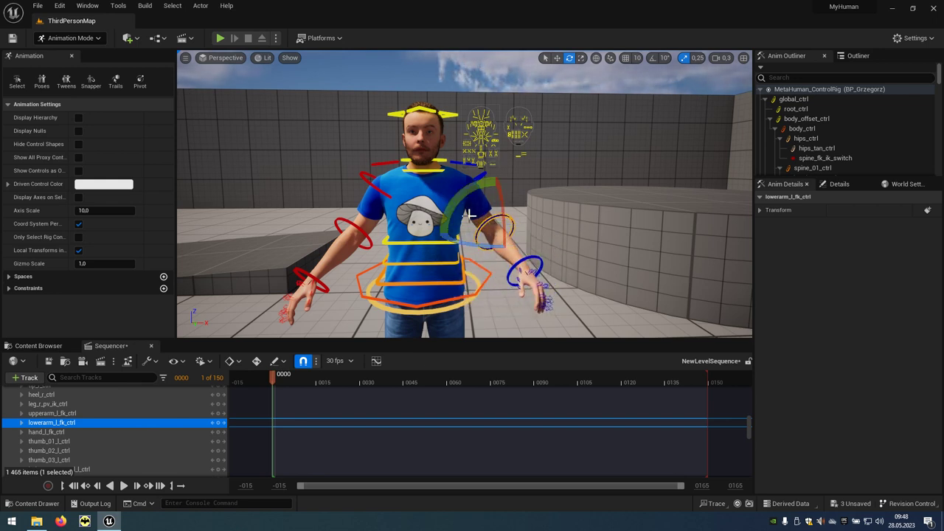
Step: Twist spine_01_ctrl about 38° and dolly the camera toward the face
{"action": "left_click", "coordinate": [452, 282]}
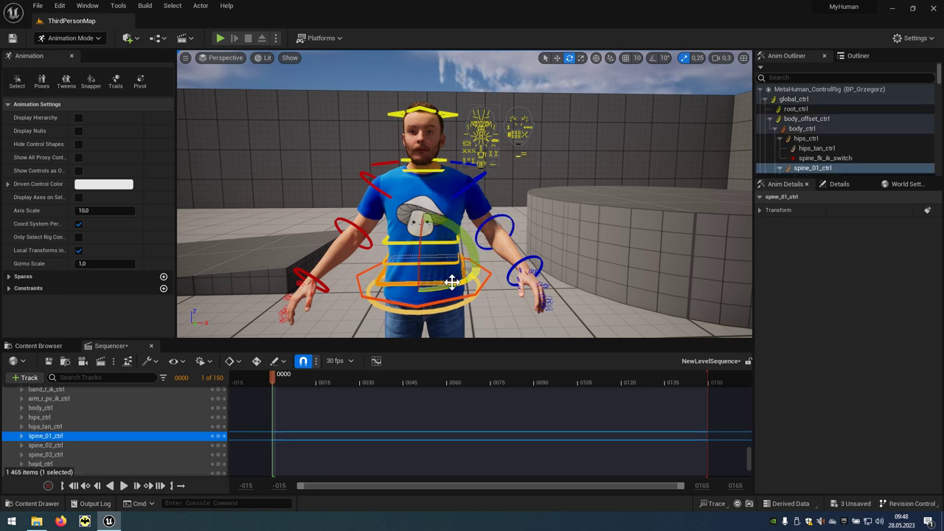
{"action": "mouse_move", "coordinate": [452, 282]}
{"action": "left_mouse_down"}
{"action": "mouse_move", "coordinate": [487, 286]}
{"action": "mouse_move", "coordinate": [484, 267]}
{"action": "left_mouse_up"}
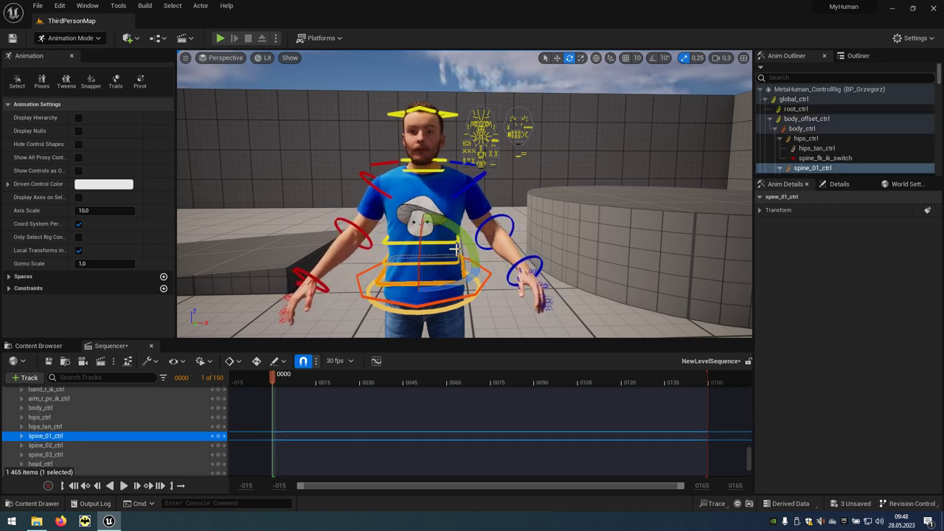
{"action": "mouse_move", "coordinate": [483, 268]}
{"action": "right_mouse_down"}
{"action": "mouse_move", "coordinate": [484, 244]}
{"action": "mouse_move", "coordinate": [486, 255]}
{"action": "mouse_move", "coordinate": [446, 267]}
{"action": "right_mouse_up"}
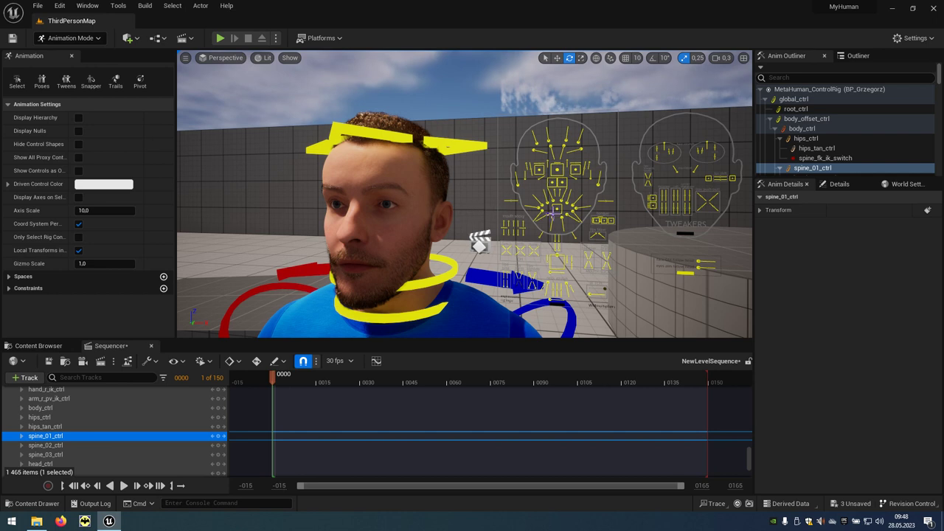
Step: Translate CTRL_C_eye to shift the eye gaze off-centre
{"action": "left_click", "coordinate": [557, 169]}
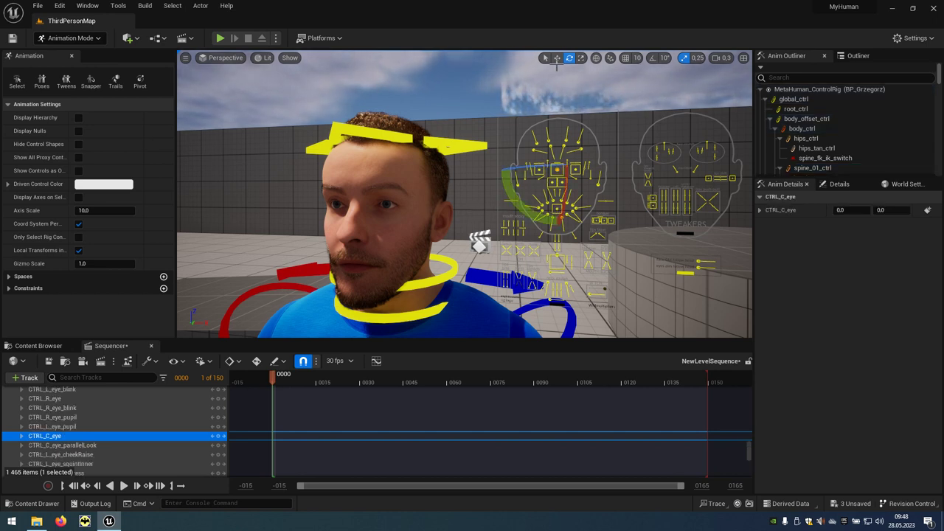
{"action": "left_click", "coordinate": [557, 59]}
{"action": "left_click_drag", "start_coordinate": [590, 170], "coordinate": [556, 158]}
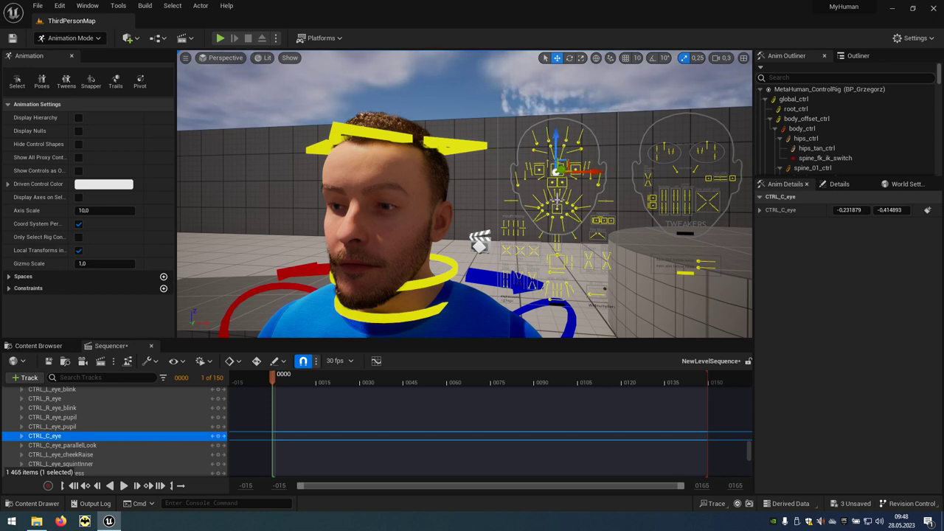
Step: Raise both mouth_upperLipRaise controls into a sneer, the left to 1.0
{"action": "left_click", "coordinate": [554, 197]}
{"action": "left_click_drag", "start_coordinate": [551, 186], "coordinate": [563, 172]}
{"action": "left_click", "coordinate": [565, 186]}
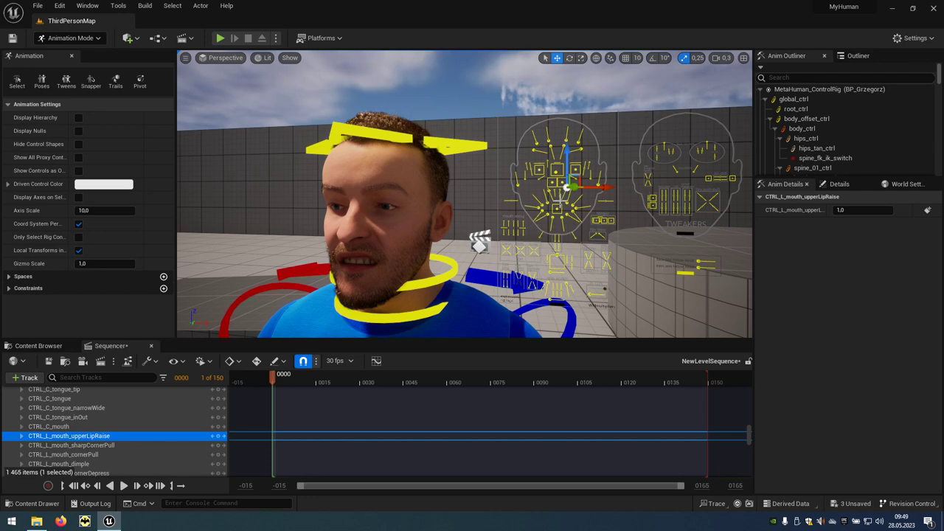
{"action": "scroll", "coordinate": [464, 192], "scroll_direction": "down", "scroll_amount": 10}
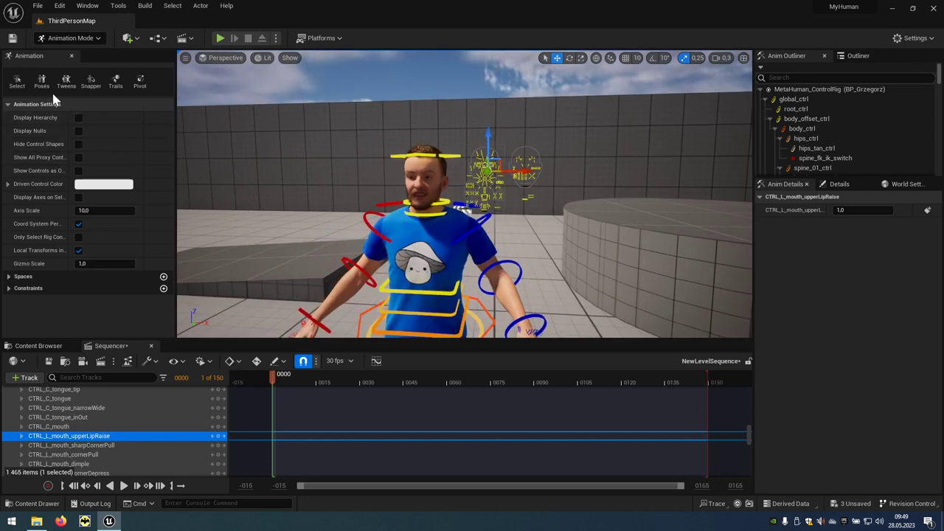
Step: Open the Poses library and browse into Content > MetaHumans > Common > Common
{"action": "left_click", "coordinate": [42, 85]}
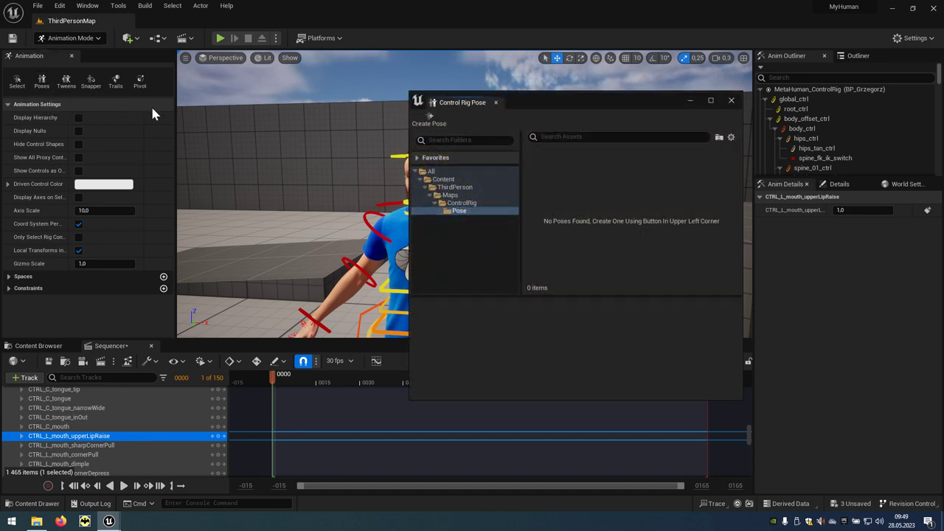
{"action": "left_click", "coordinate": [444, 180]}
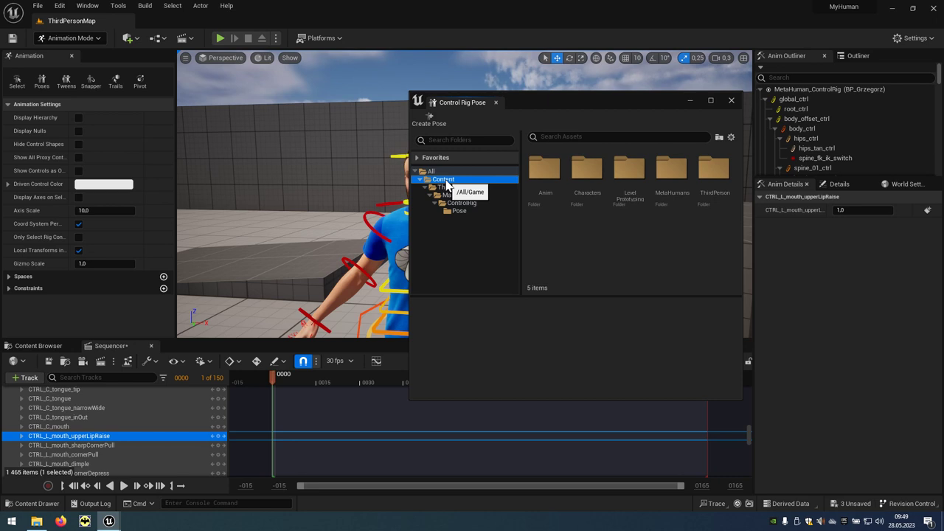
{"action": "left_click", "coordinate": [676, 204]}
{"action": "double_click", "coordinate": [677, 201]}
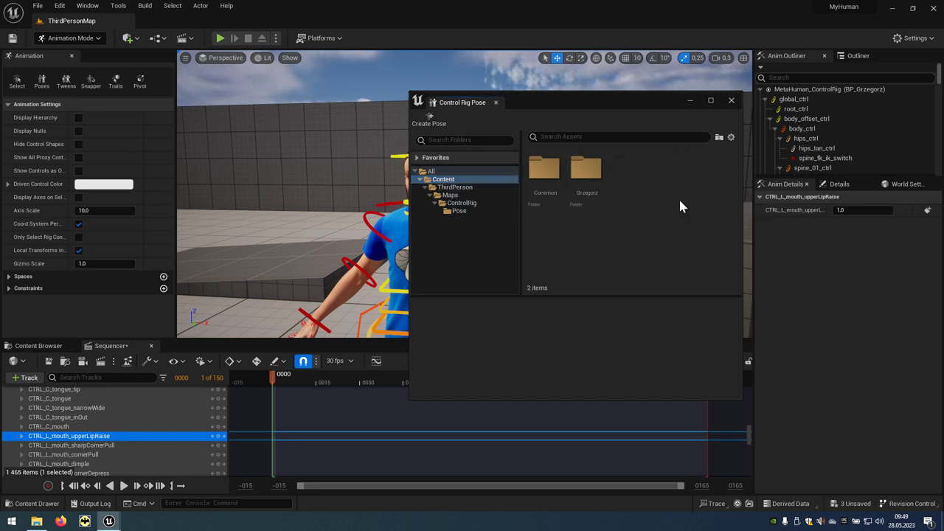
{"action": "left_click", "coordinate": [556, 199]}
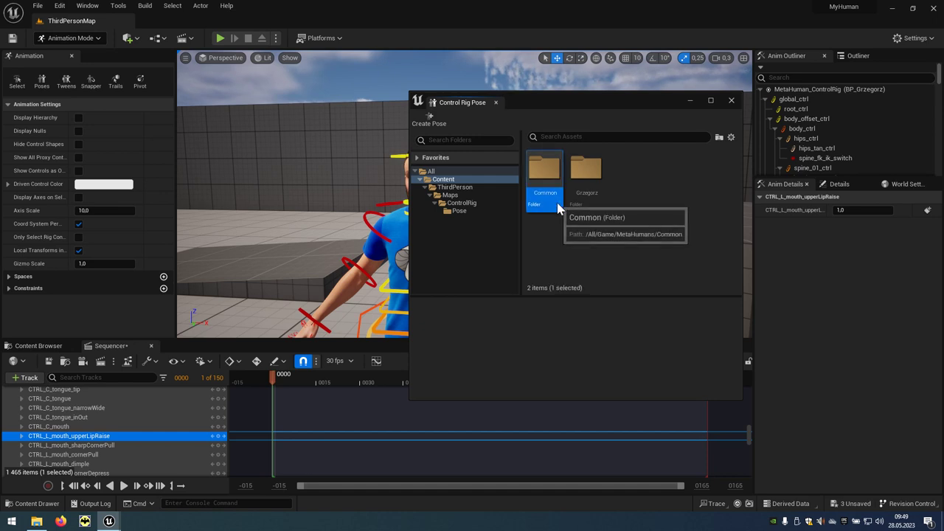
{"action": "double_click", "coordinate": [556, 200]}
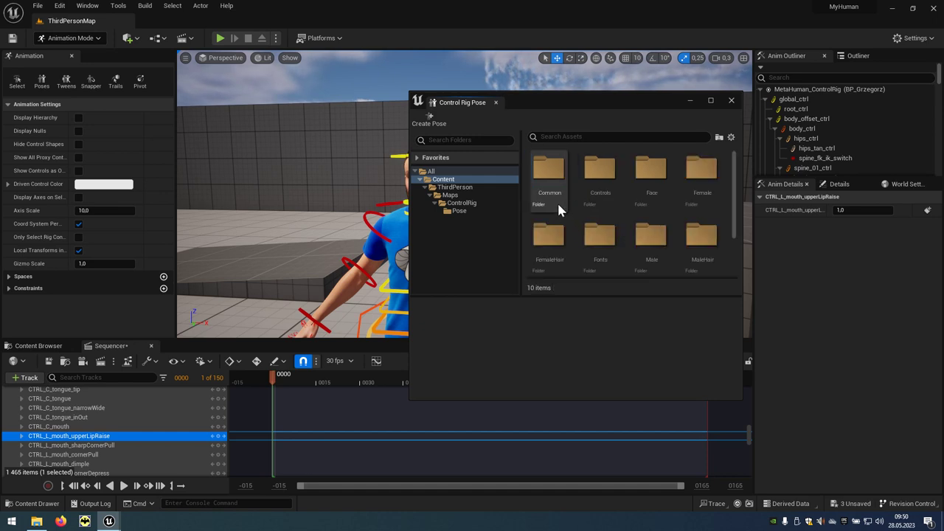
{"action": "left_click", "coordinate": [559, 206]}
{"action": "double_click", "coordinate": [558, 207]}
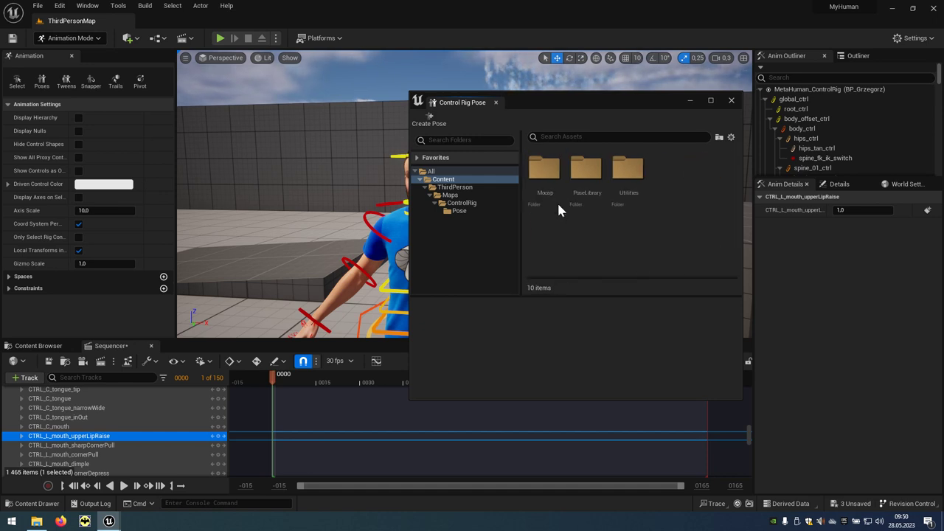
Step: Open PoseLibrary > Face > Expressions to list the face expression poses
{"action": "left_click", "coordinate": [598, 200]}
{"action": "double_click", "coordinate": [597, 200]}
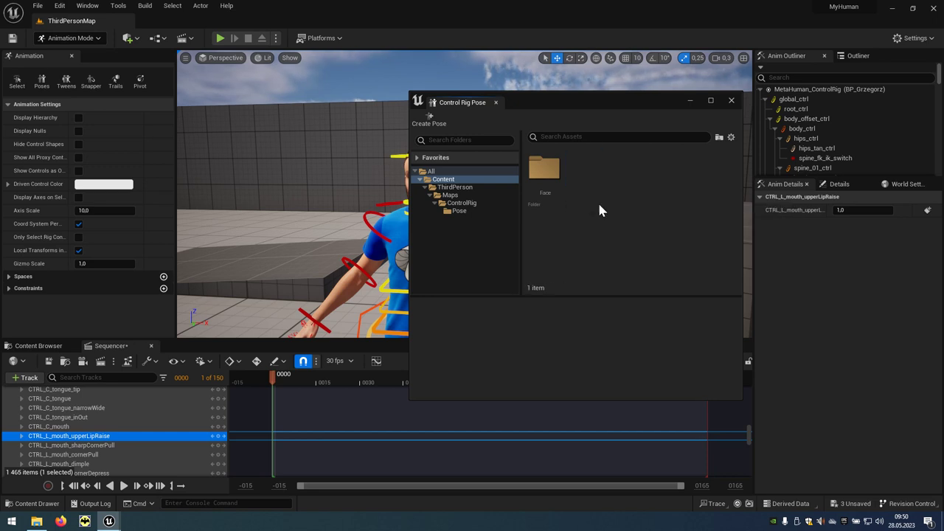
{"action": "left_click", "coordinate": [559, 195]}
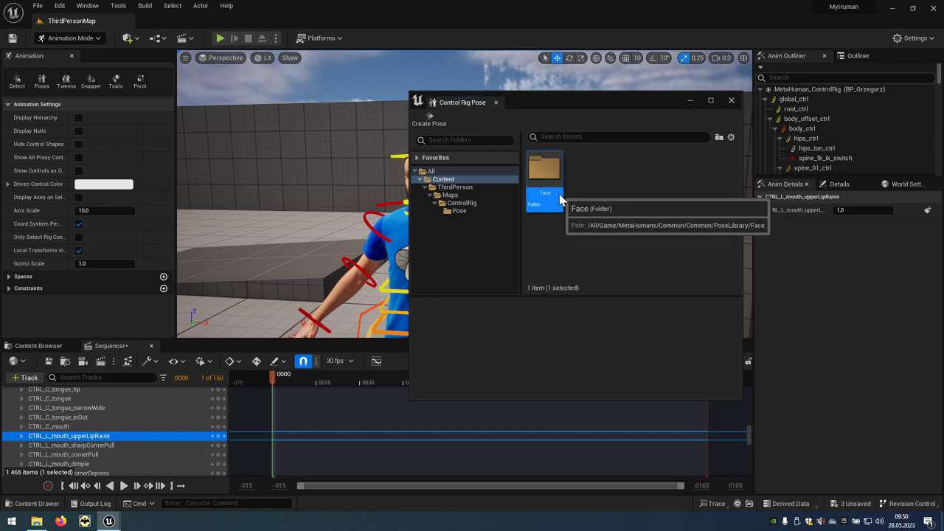
{"action": "double_click", "coordinate": [559, 195]}
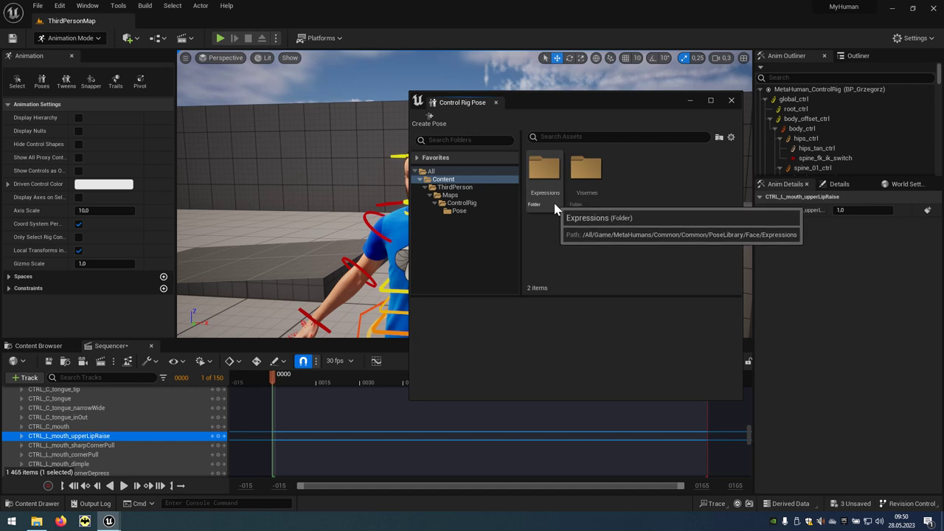
{"action": "left_click", "coordinate": [558, 198]}
{"action": "double_click", "coordinate": [557, 199]}
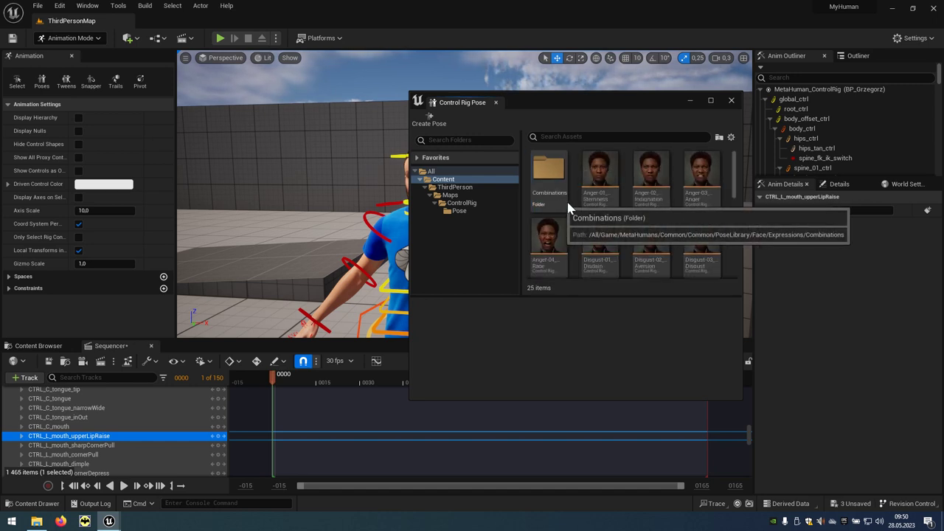
Step: Apply the Anger-04_Rage pose to the face
{"action": "left_click", "coordinate": [560, 241]}
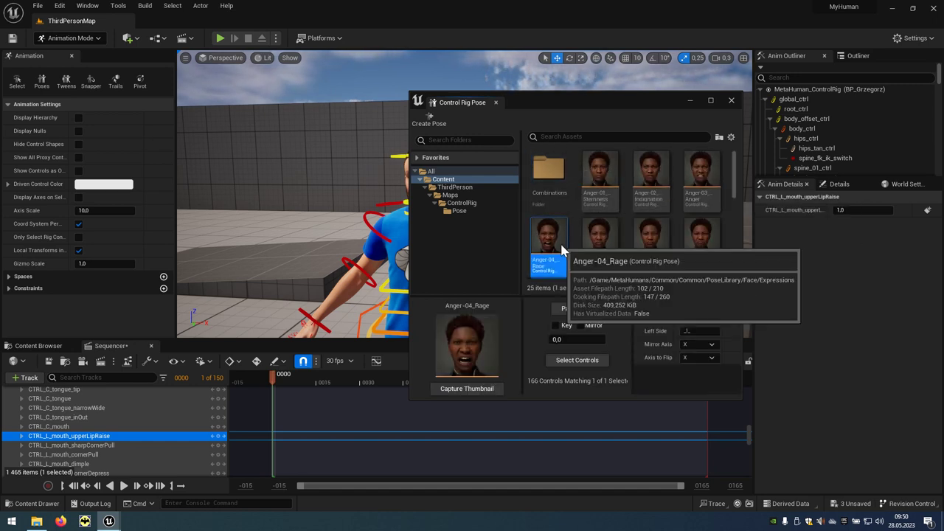
{"action": "left_click_drag", "start_coordinate": [582, 97], "coordinate": [662, 99]}
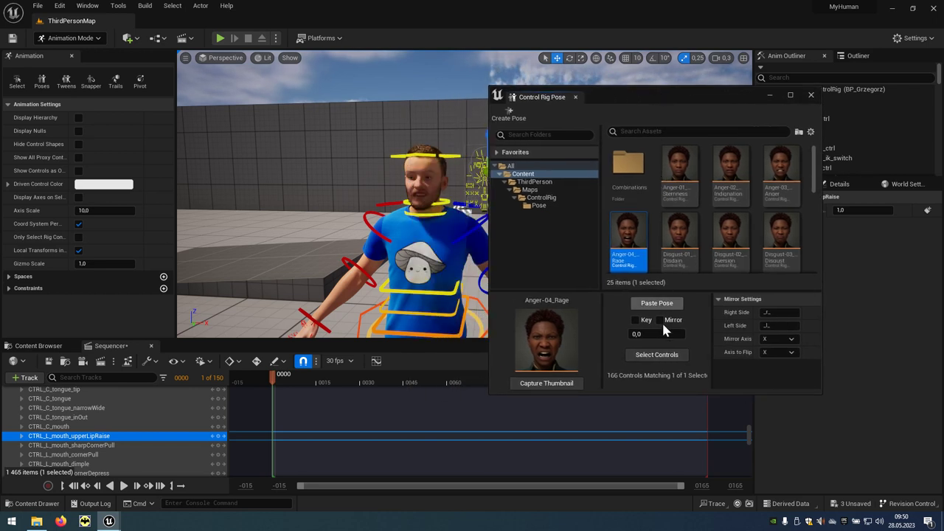
{"action": "left_click", "coordinate": [667, 361]}
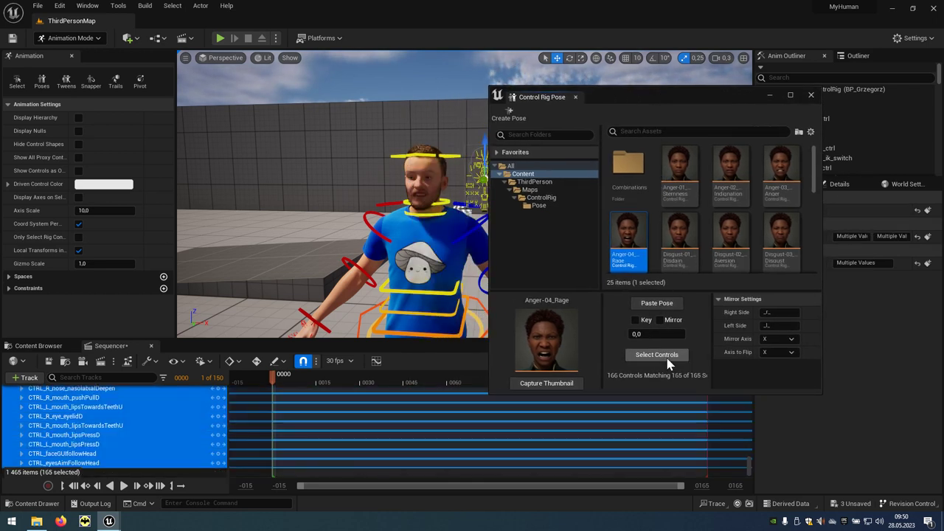
{"action": "left_click", "coordinate": [664, 310]}
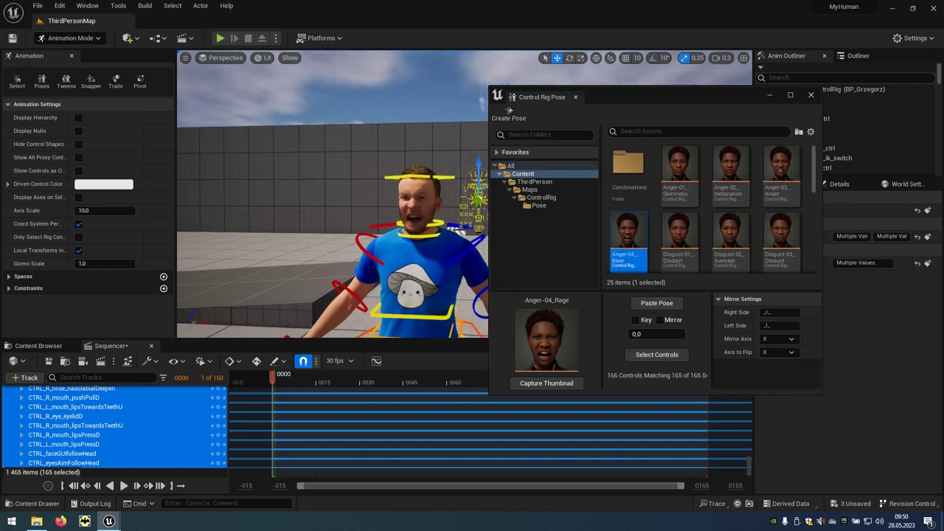
Step: Try the Fear-03_Fear pose on the face
{"action": "scroll", "coordinate": [413, 222], "scroll_direction": "up", "scroll_amount": 5}
{"action": "scroll", "coordinate": [413, 221], "scroll_direction": "up", "scroll_amount": 1}
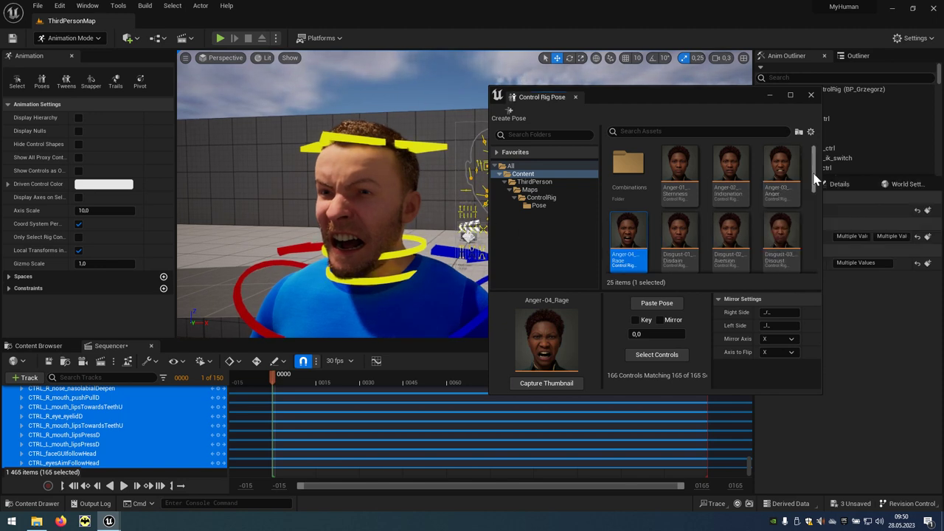
{"action": "left_click_drag", "start_coordinate": [814, 177], "coordinate": [815, 201]}
{"action": "left_click", "coordinate": [777, 209]}
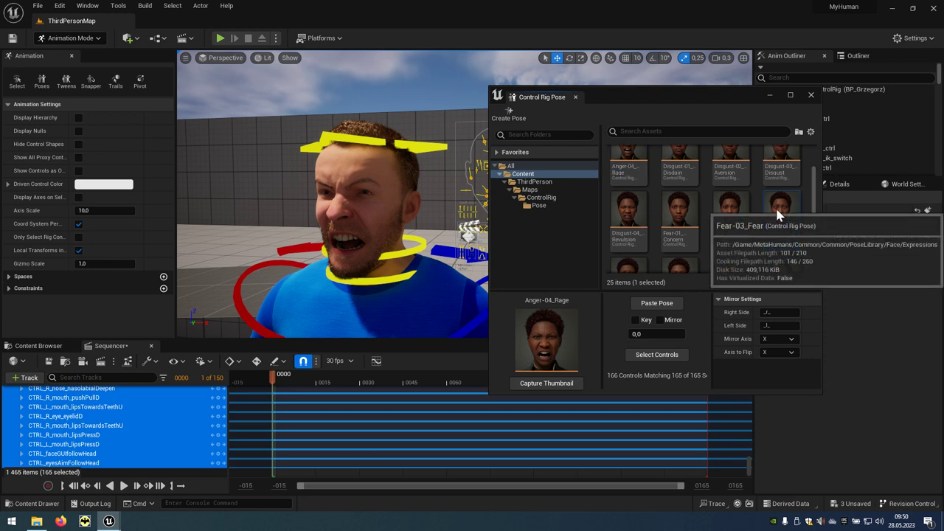
{"action": "left_click", "coordinate": [676, 305]}
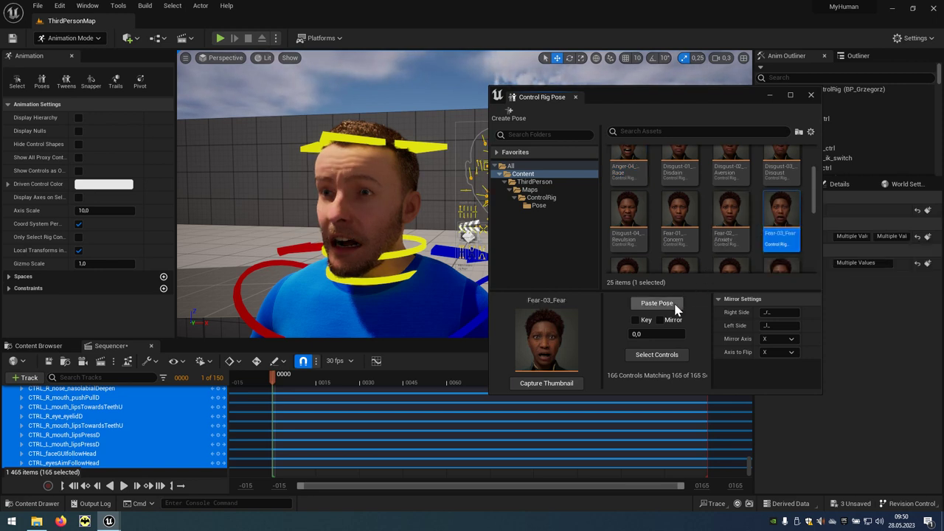
Step: Paste the Sadness-04_Grief pose onto the face
{"action": "left_click_drag", "start_coordinate": [813, 202], "coordinate": [815, 253]}
{"action": "left_click", "coordinate": [630, 239]}
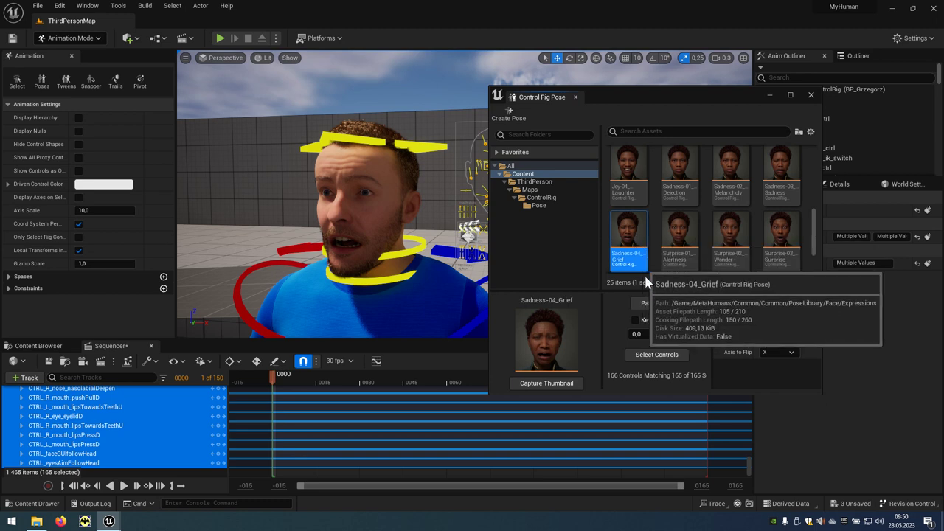
{"action": "left_click", "coordinate": [651, 306]}
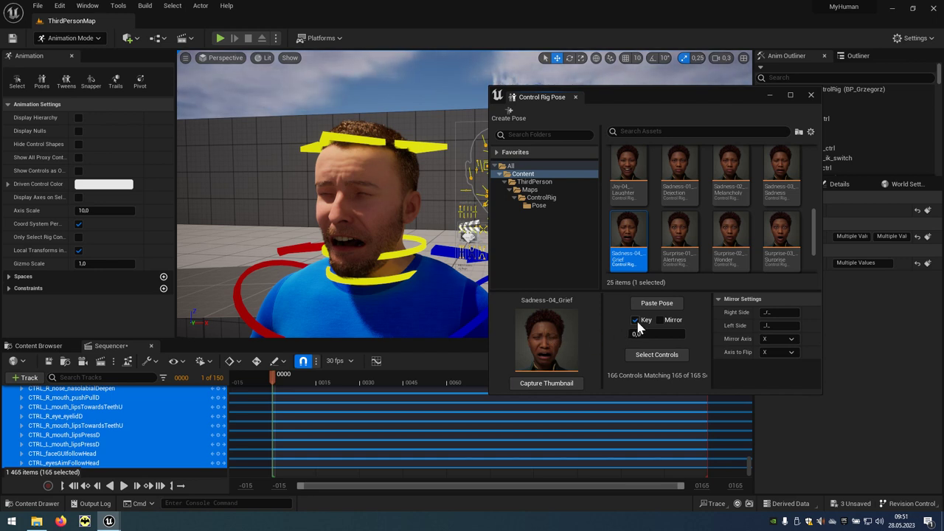
Step: Key the Grief pose at frame 0 and move the playhead to frame 150
{"action": "left_click", "coordinate": [671, 309]}
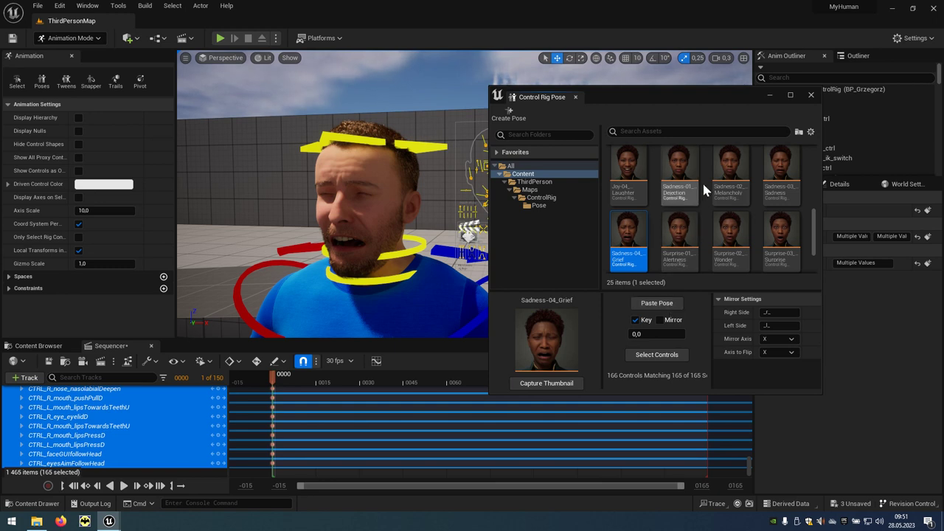
{"action": "left_click_drag", "start_coordinate": [702, 94], "coordinate": [699, 64]}
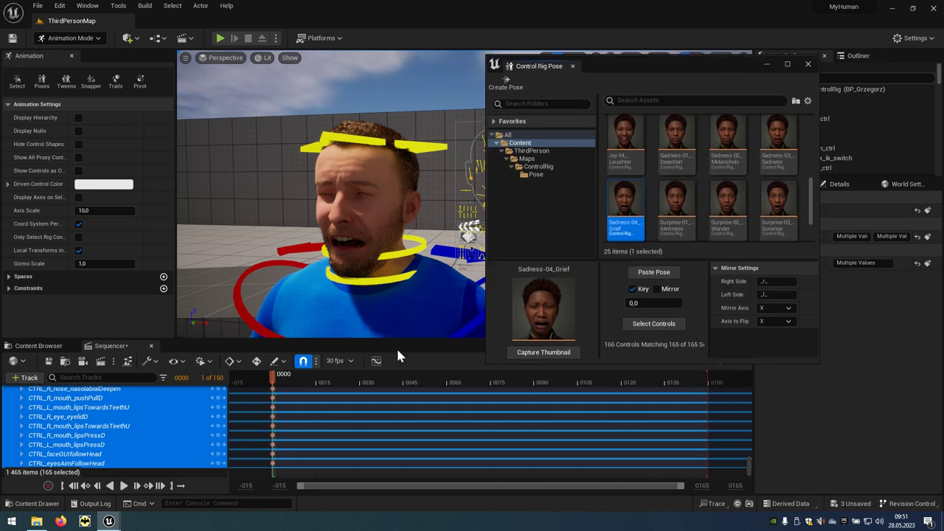
{"action": "left_click_drag", "start_coordinate": [276, 376], "coordinate": [711, 393]}
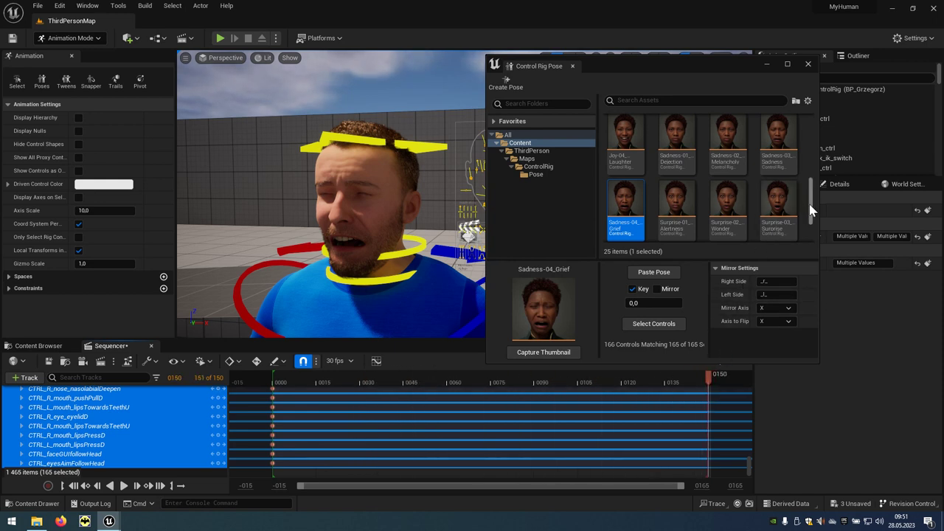
Step: Key Surprise-04_Shock at frame 150 and play the face animation
{"action": "scroll", "coordinate": [811, 219], "scroll_direction": "down", "scroll_amount": 1}
{"action": "left_click_drag", "start_coordinate": [812, 219], "coordinate": [811, 228]}
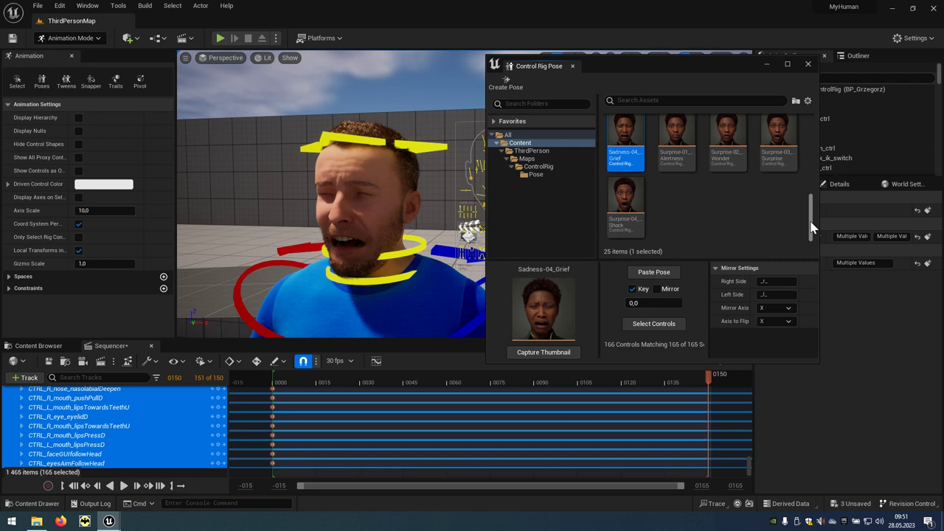
{"action": "left_click", "coordinate": [625, 208]}
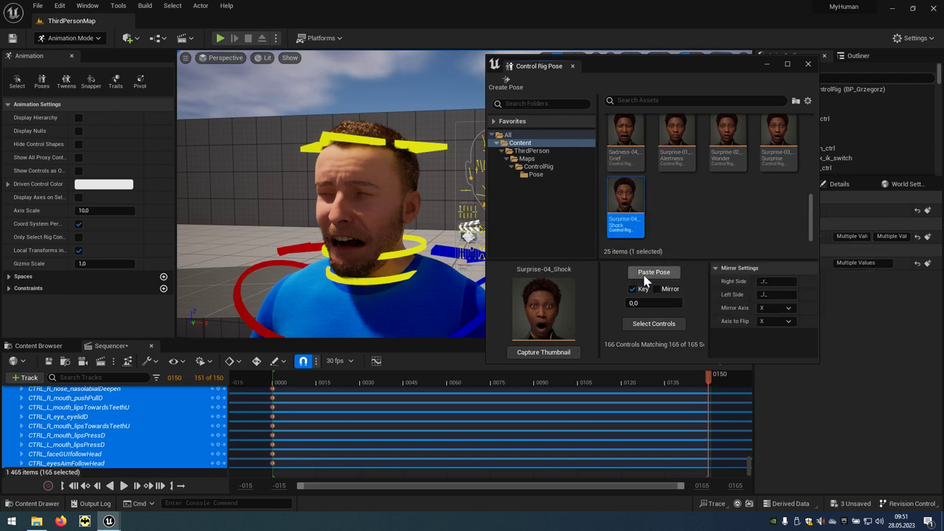
{"action": "left_click", "coordinate": [654, 272]}
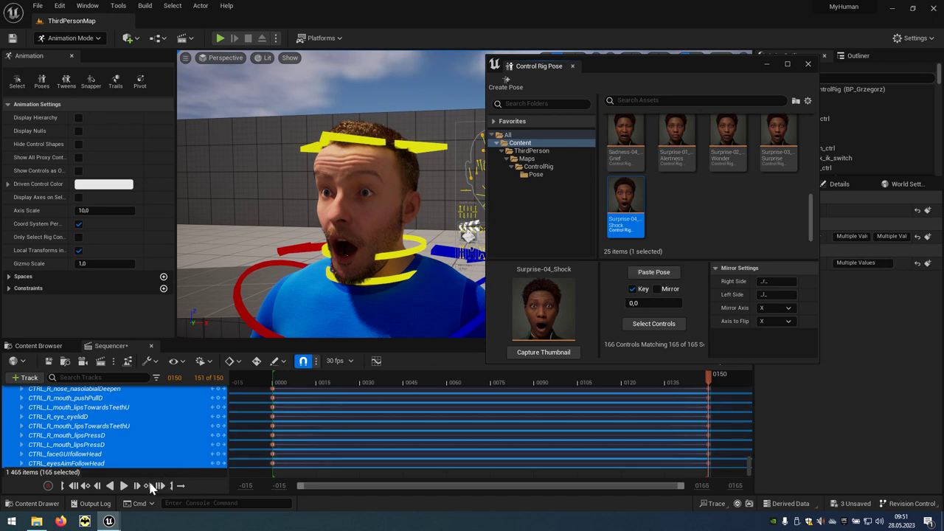
{"action": "left_click", "coordinate": [124, 486]}
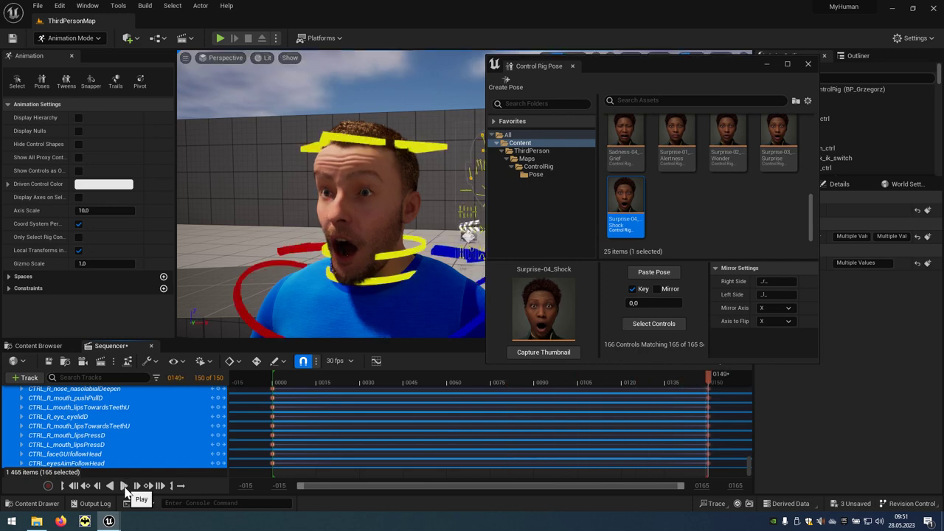
Step: Close the Control Rig Pose window, scroll the Sequencer tracks to the top, and select the head control
{"action": "left_click", "coordinate": [807, 65]}
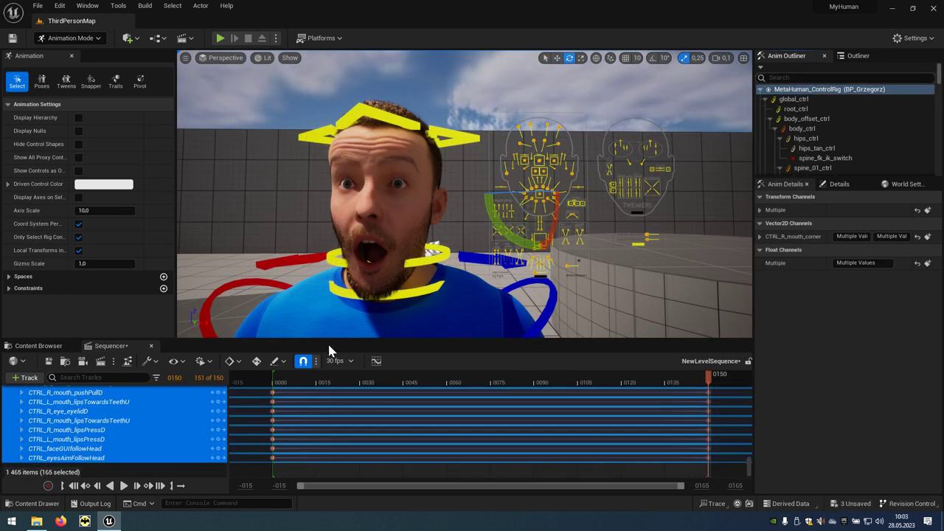
{"action": "scroll", "coordinate": [176, 417], "scroll_direction": "up", "scroll_amount": 3}
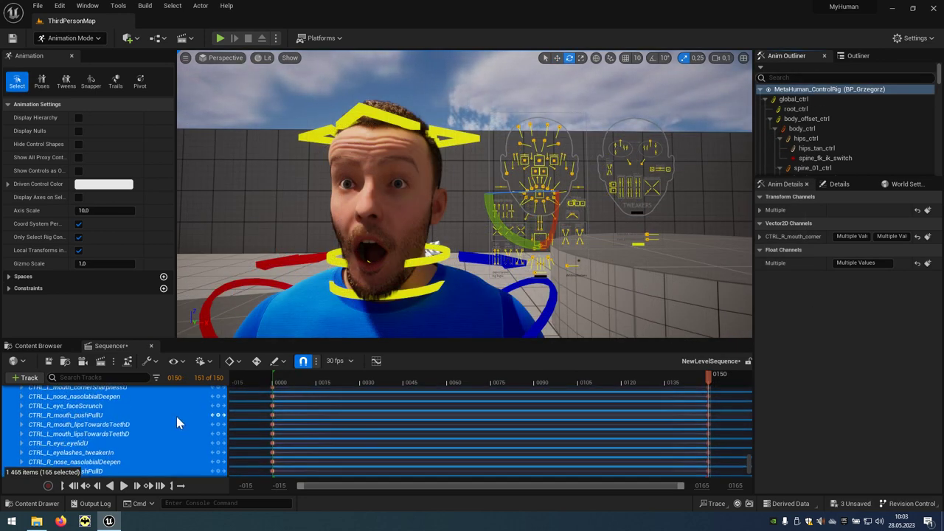
{"action": "scroll", "coordinate": [177, 416], "scroll_direction": "up", "scroll_amount": 3}
{"action": "scroll", "coordinate": [177, 416], "scroll_direction": "up", "scroll_amount": 3}
{"action": "scroll", "coordinate": [177, 417], "scroll_direction": "up", "scroll_amount": 3}
{"action": "scroll", "coordinate": [177, 416], "scroll_direction": "up", "scroll_amount": 3}
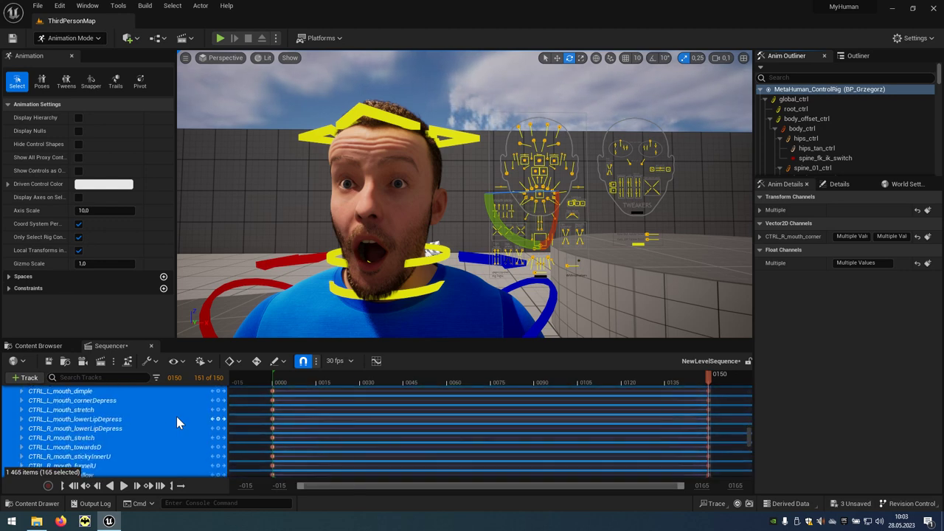
{"action": "scroll", "coordinate": [177, 416], "scroll_direction": "up", "scroll_amount": 3}
{"action": "scroll", "coordinate": [176, 416], "scroll_direction": "up", "scroll_amount": 3}
{"action": "scroll", "coordinate": [177, 416], "scroll_direction": "up", "scroll_amount": 3}
{"action": "scroll", "coordinate": [176, 416], "scroll_direction": "up", "scroll_amount": 3}
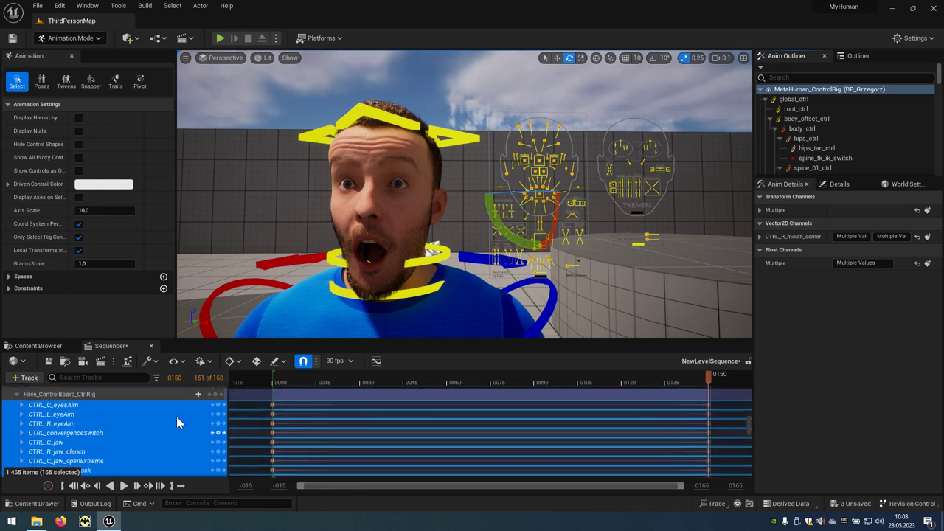
{"action": "scroll", "coordinate": [176, 416], "scroll_direction": "up", "scroll_amount": 2}
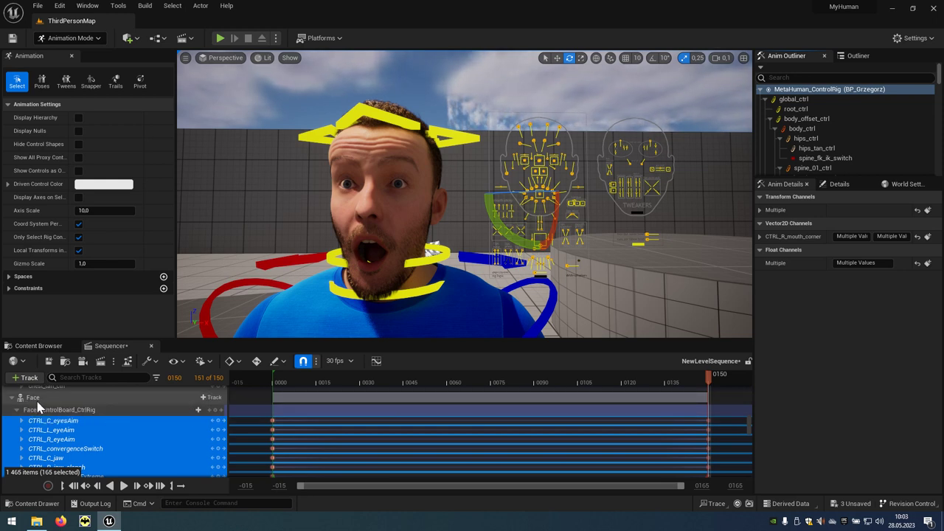
{"action": "scroll", "coordinate": [121, 405], "scroll_direction": "up", "scroll_amount": 3}
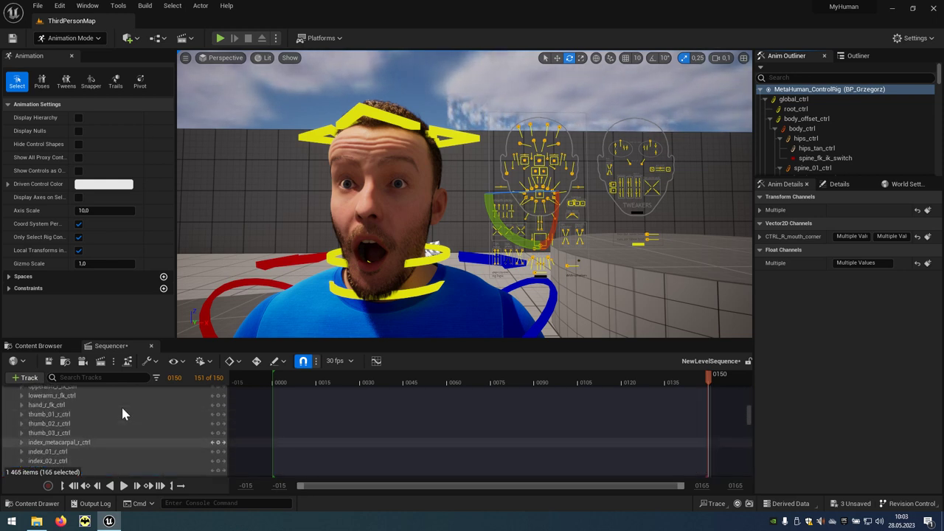
{"action": "scroll", "coordinate": [121, 405], "scroll_direction": "up", "scroll_amount": 2}
{"action": "scroll", "coordinate": [122, 410], "scroll_direction": "up", "scroll_amount": 3}
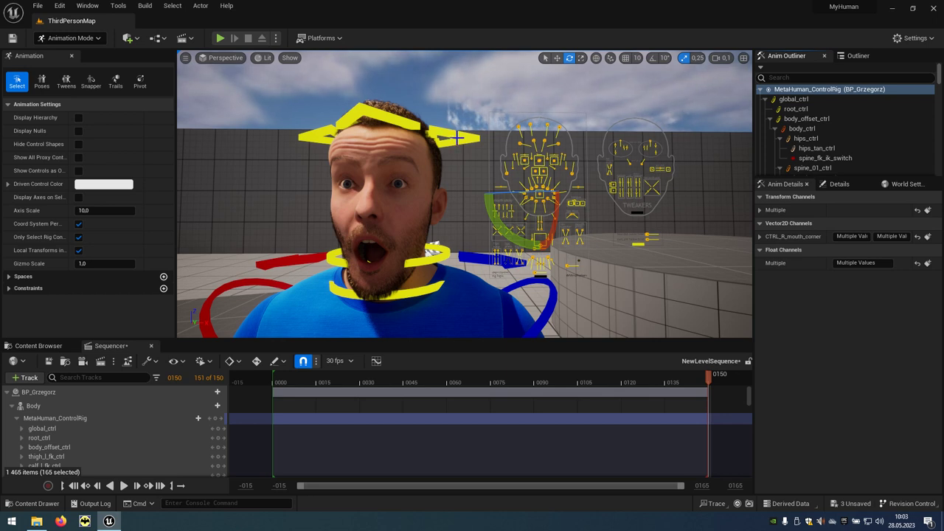
{"action": "left_click", "coordinate": [457, 138]}
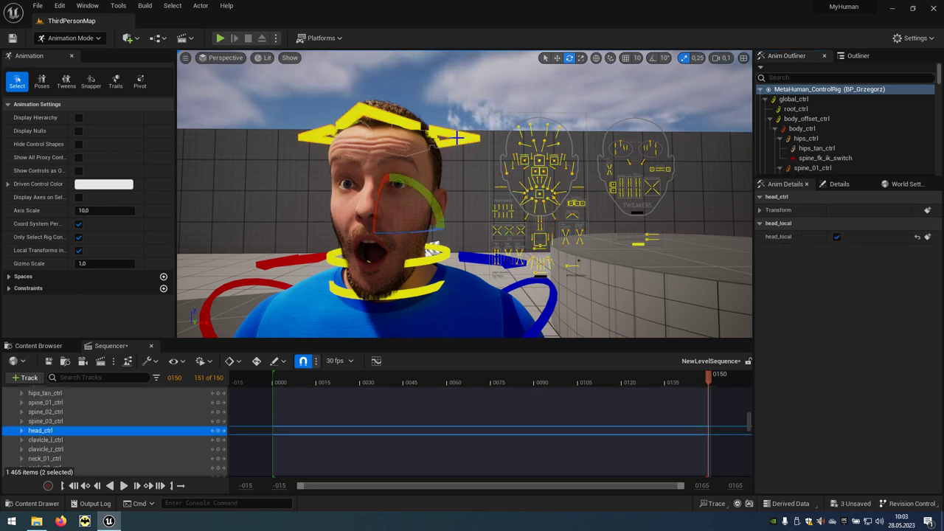
Step: At frame 0, rotate head_ctrl's yaw to 37.80 so the face turns sideways
{"action": "left_click_drag", "start_coordinate": [710, 389], "coordinate": [277, 384]}
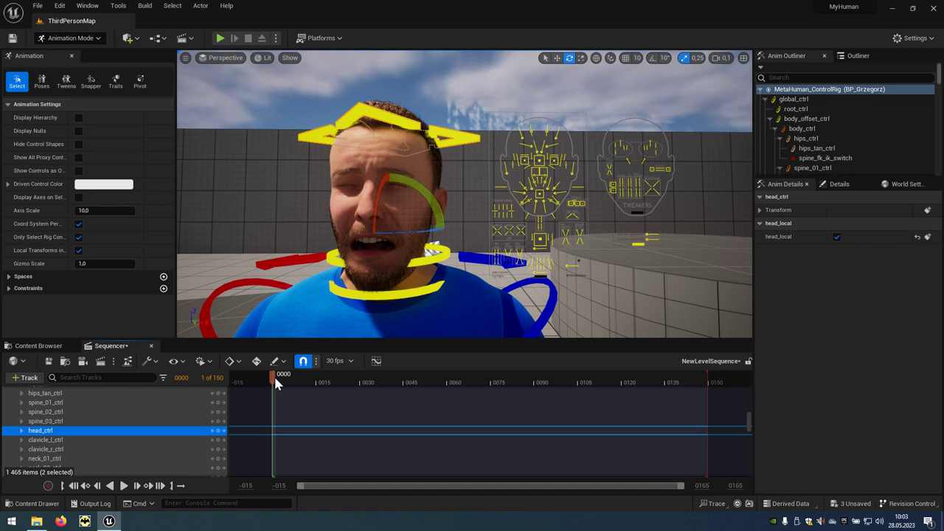
{"action": "left_click", "coordinate": [415, 237]}
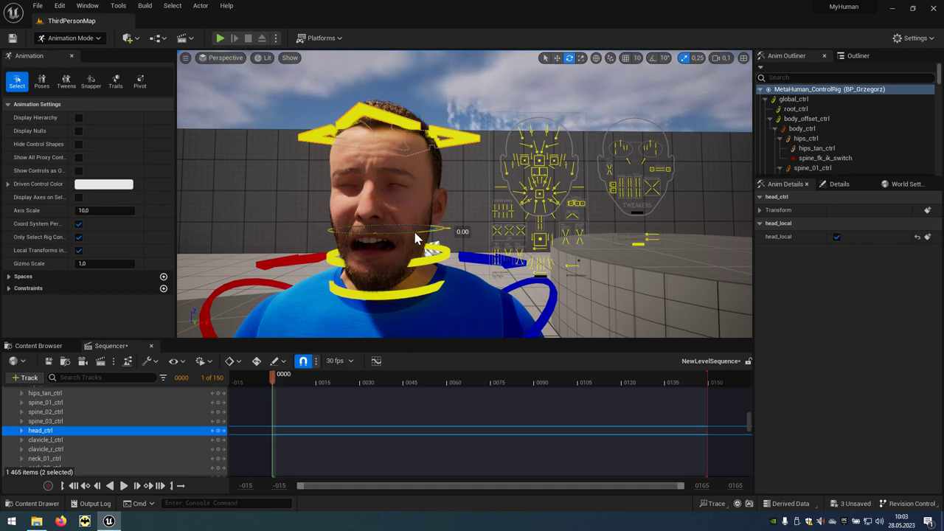
{"action": "left_click_drag", "start_coordinate": [416, 238], "coordinate": [391, 237]}
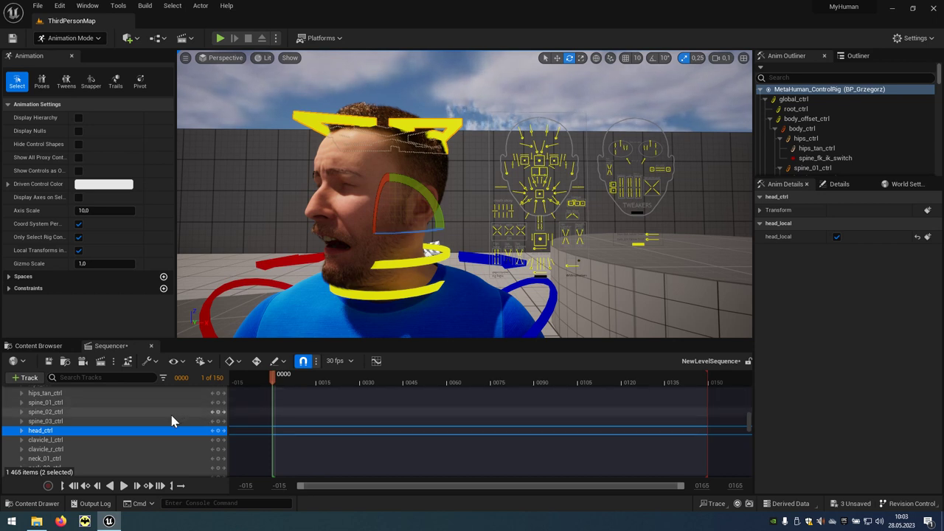
{"action": "scroll", "coordinate": [172, 420], "scroll_direction": "up", "scroll_amount": 3}
{"action": "scroll", "coordinate": [171, 420], "scroll_direction": "up", "scroll_amount": 3}
{"action": "scroll", "coordinate": [171, 420], "scroll_direction": "up", "scroll_amount": 2}
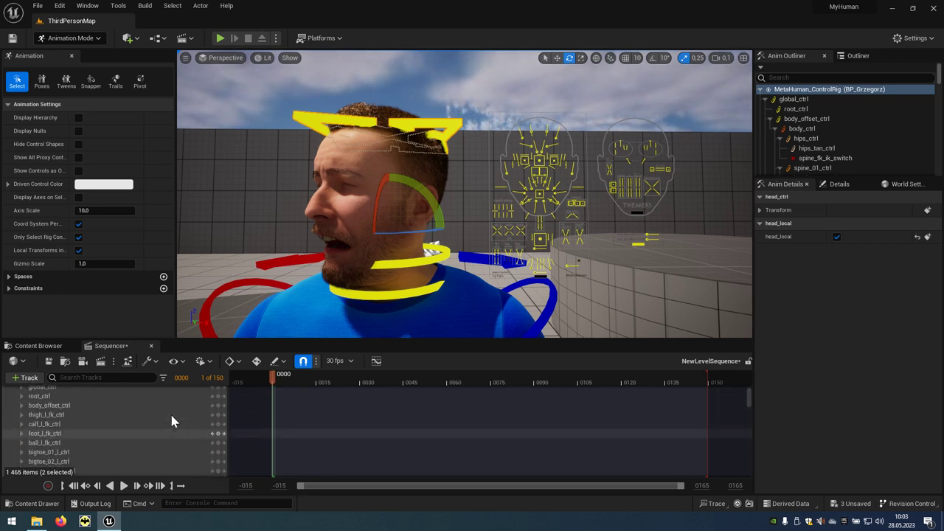
{"action": "scroll", "coordinate": [171, 421], "scroll_direction": "up", "scroll_amount": 2}
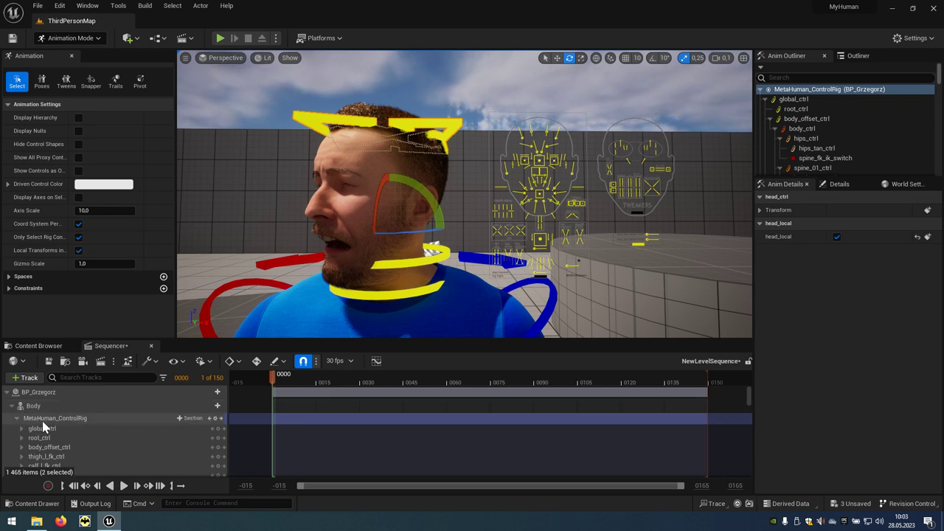
Step: Key the head turn at frame 0 and facing the camera at frame 150, then play
{"action": "left_click", "coordinate": [215, 418]}
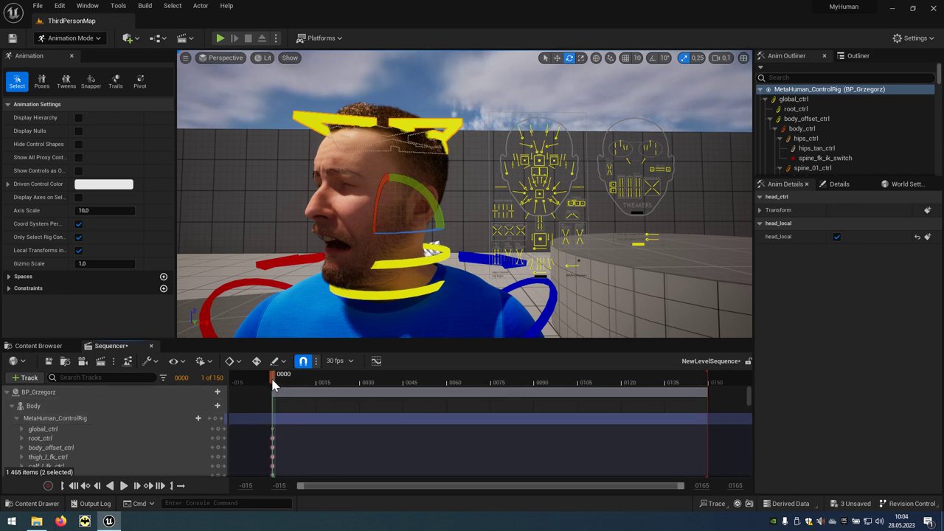
{"action": "left_click_drag", "start_coordinate": [273, 384], "coordinate": [710, 391]}
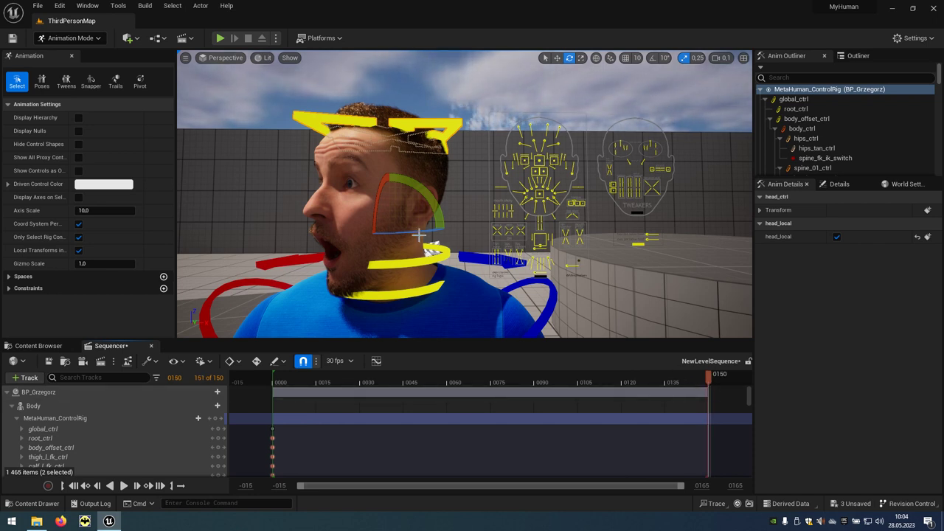
{"action": "mouse_move", "coordinate": [405, 231]}
{"action": "left_mouse_down"}
{"action": "mouse_move", "coordinate": [435, 227]}
{"action": "mouse_move", "coordinate": [445, 248]}
{"action": "mouse_move", "coordinate": [421, 235]}
{"action": "left_mouse_up"}
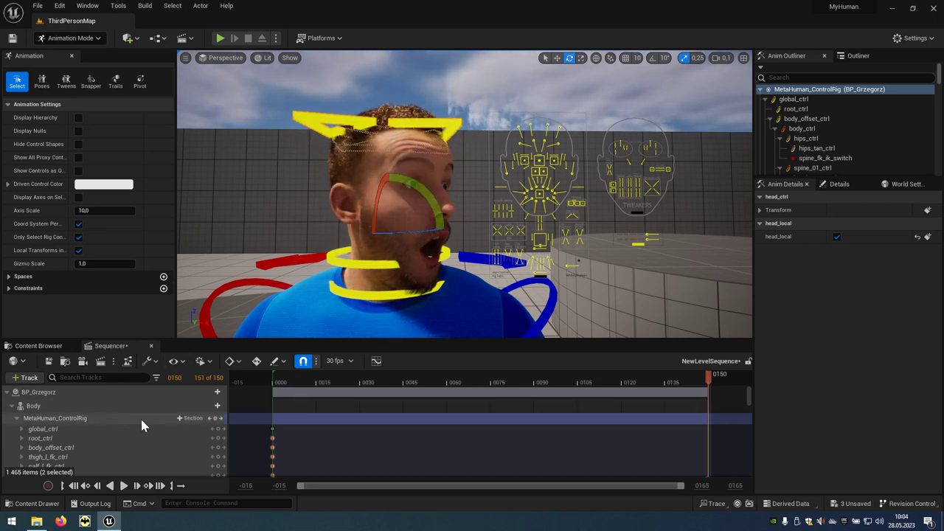
{"action": "left_click", "coordinate": [216, 419]}
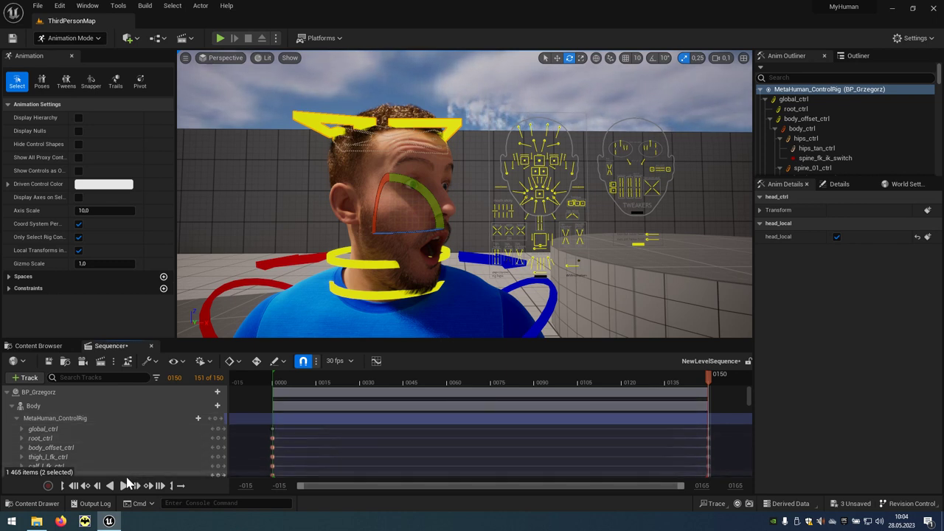
{"action": "left_click", "coordinate": [123, 486]}
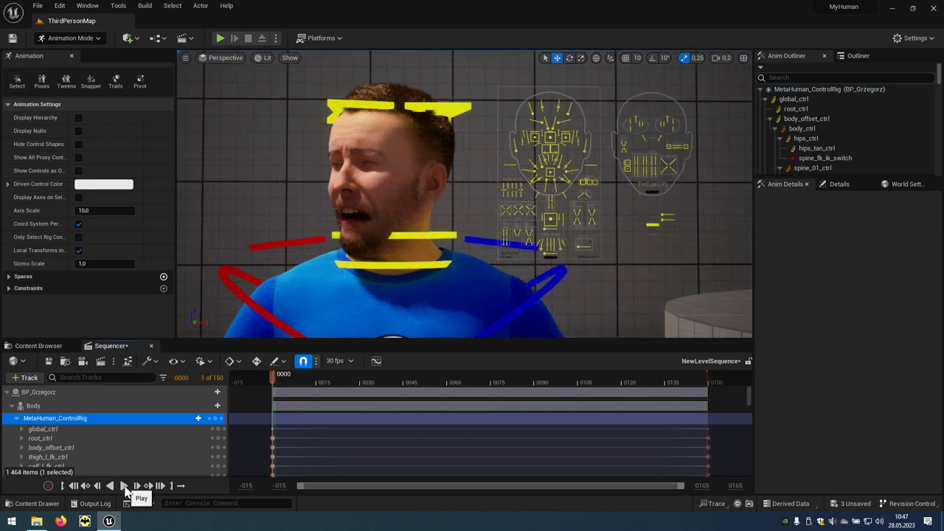
Step: Add a new Cine Camera Actor as the camera cut and frame the MetaHuman's head and shoulders
{"action": "left_click", "coordinate": [82, 361]}
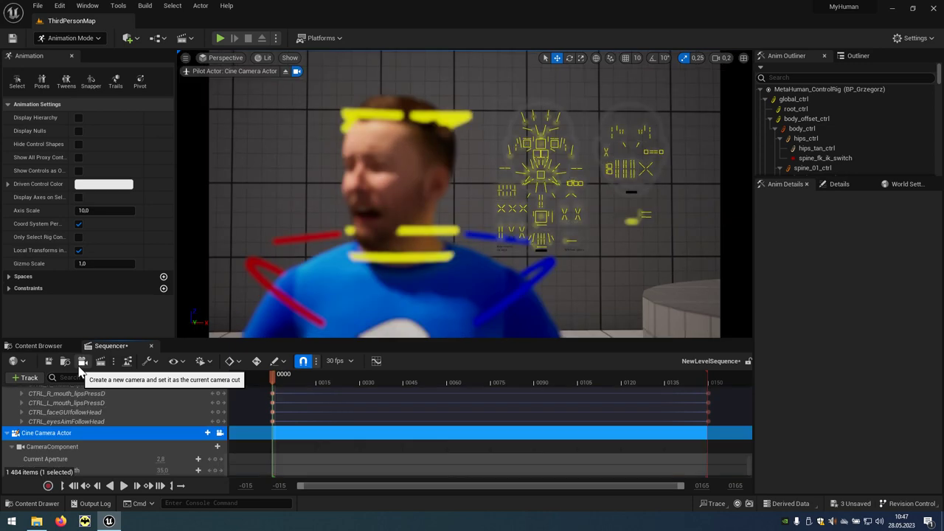
{"action": "mouse_move", "coordinate": [457, 192]}
{"action": "right_mouse_down"}
{"action": "mouse_move", "coordinate": [472, 192]}
{"action": "mouse_move", "coordinate": [442, 192]}
{"action": "right_mouse_up"}
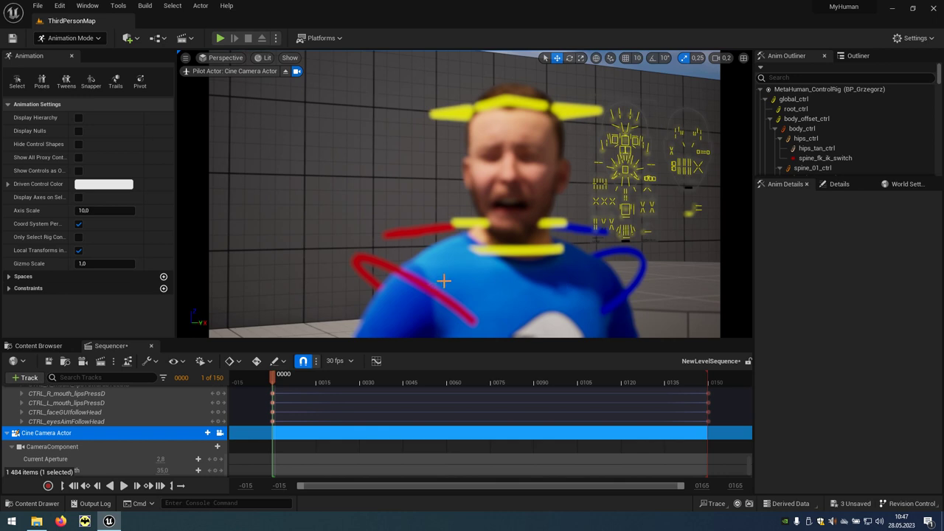
Step: Change the Cine Camera's Focus Settings Focus Method from Manual to Disable
{"action": "left_click", "coordinate": [846, 189]}
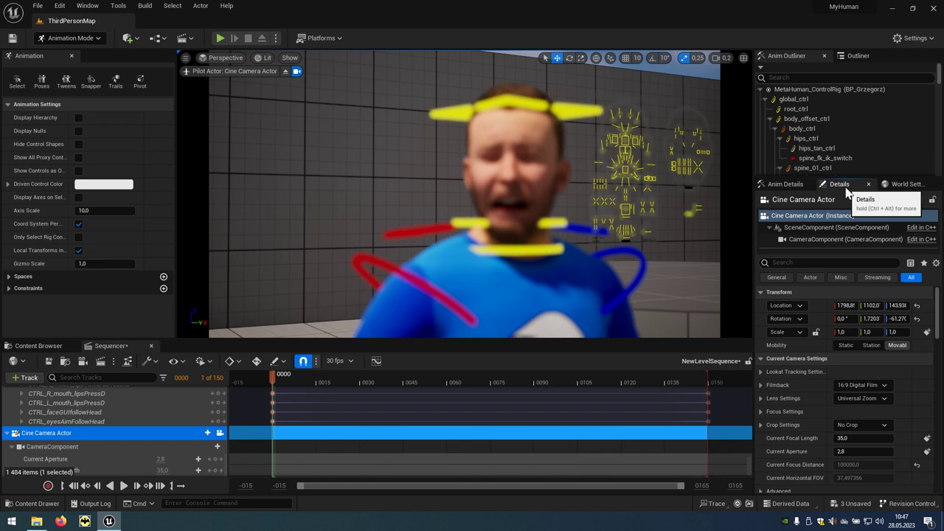
{"action": "left_click", "coordinate": [761, 413]}
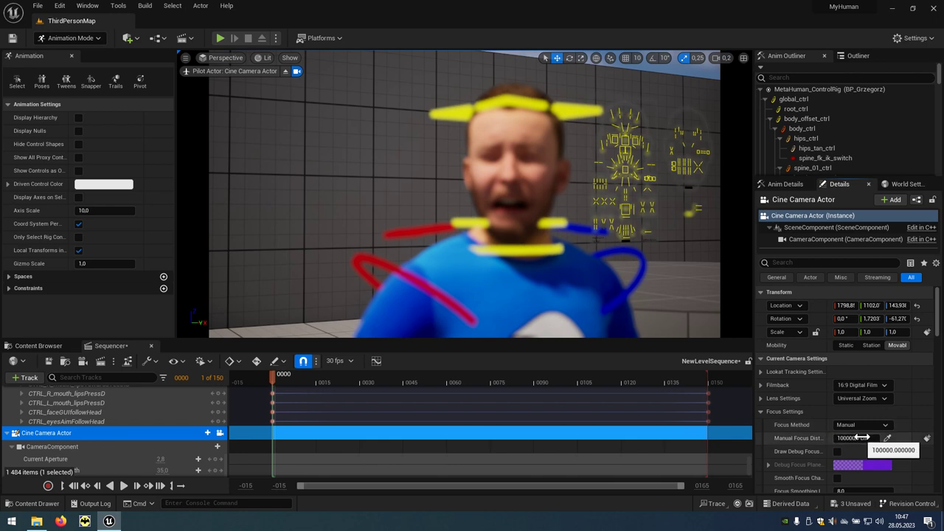
{"action": "left_click", "coordinate": [887, 427]}
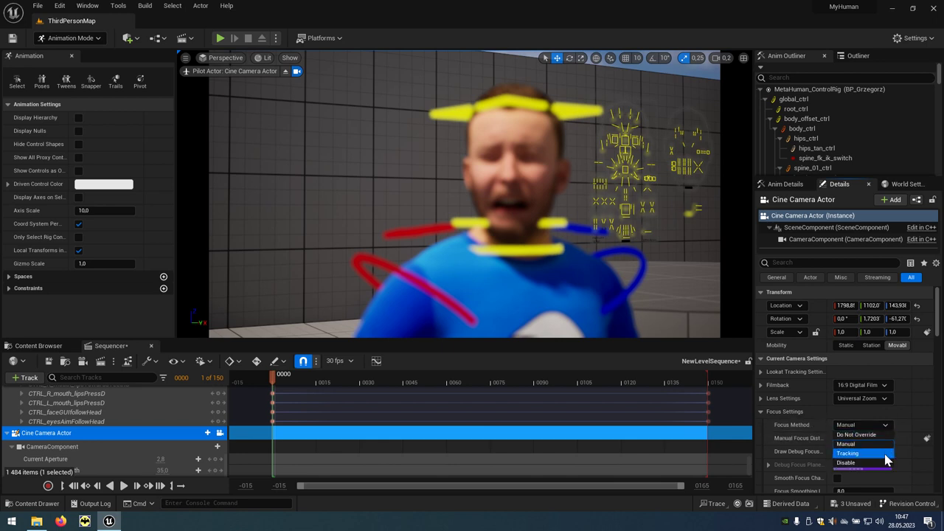
{"action": "left_click", "coordinate": [884, 465]}
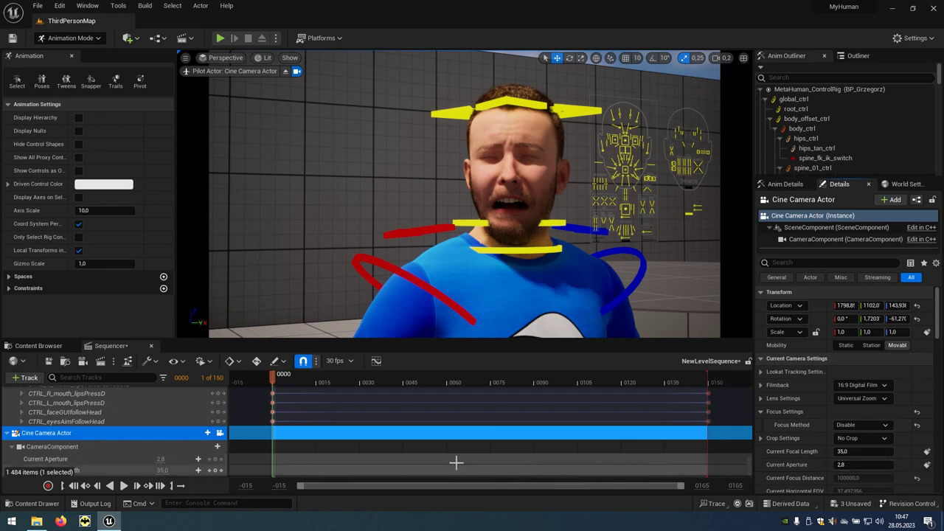
{"action": "scroll", "coordinate": [154, 437], "scroll_direction": "down", "scroll_amount": 2}
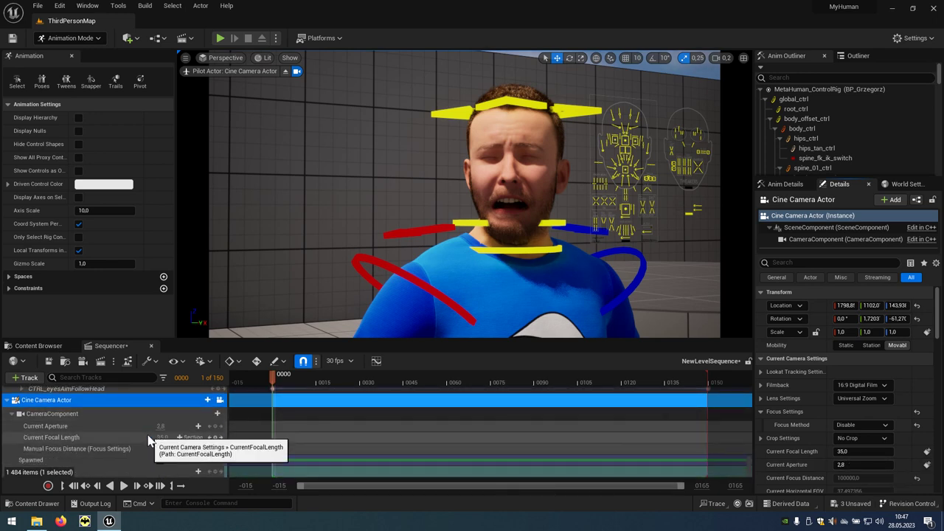
Step: Key the camera Transform at frame 0 and a face close-up at frame 150, then play
{"action": "left_click", "coordinate": [81, 472]}
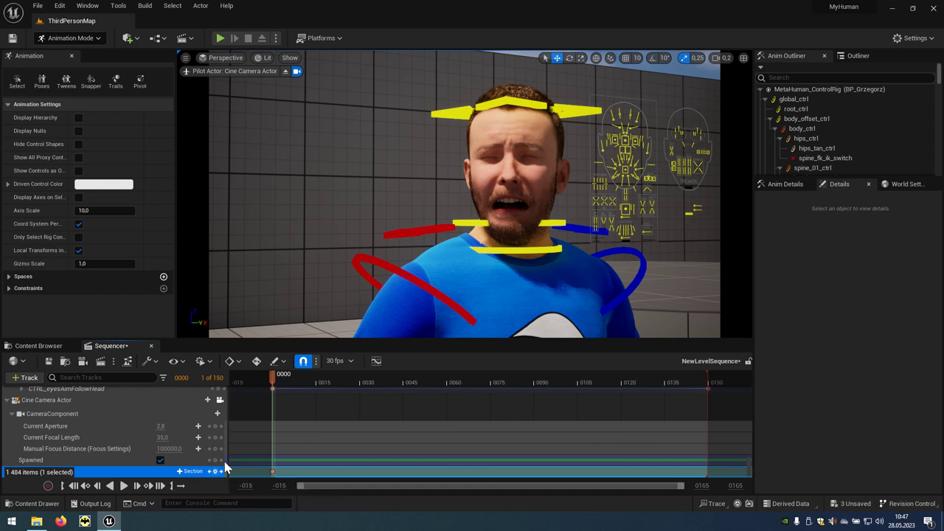
{"action": "left_click", "coordinate": [279, 383]}
{"action": "left_click_drag", "start_coordinate": [279, 384], "coordinate": [712, 389]}
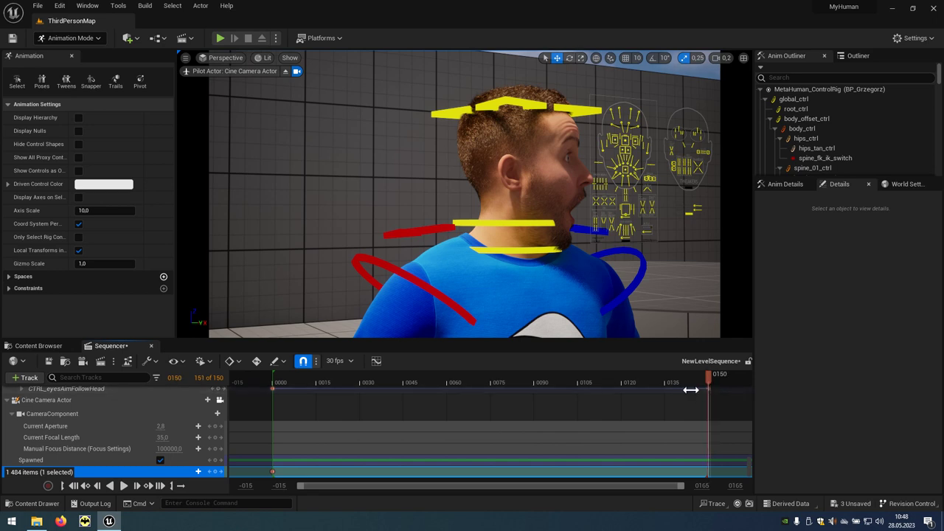
{"action": "right_click_drag", "start_coordinate": [556, 298], "coordinate": [556, 297]}
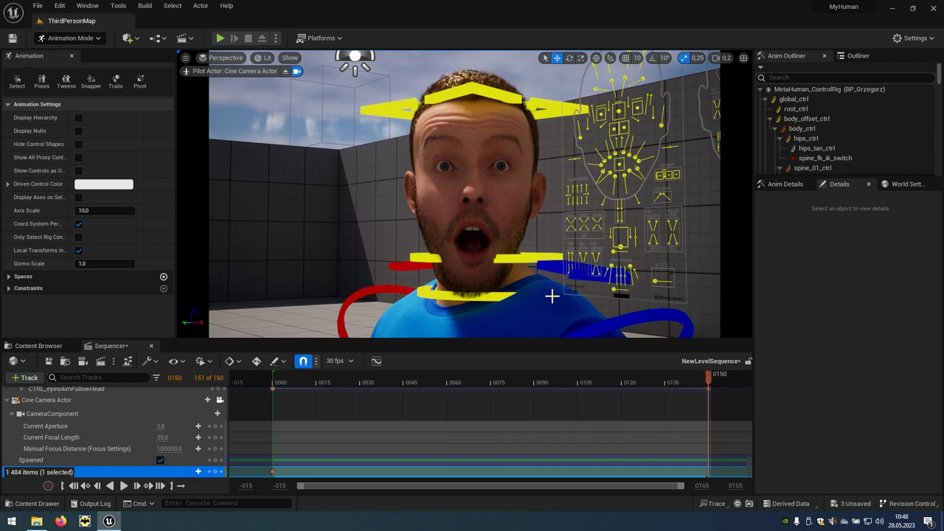
{"action": "left_click", "coordinate": [215, 472]}
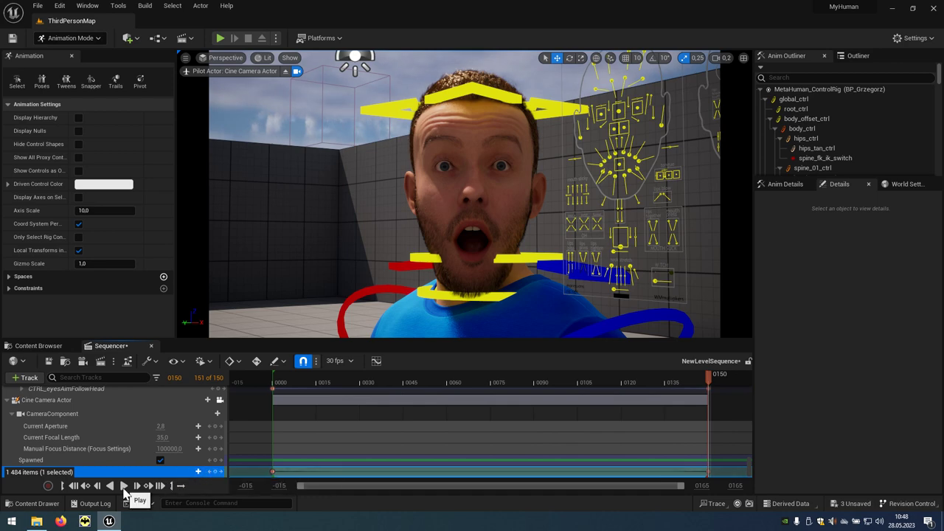
{"action": "left_click", "coordinate": [124, 487]}
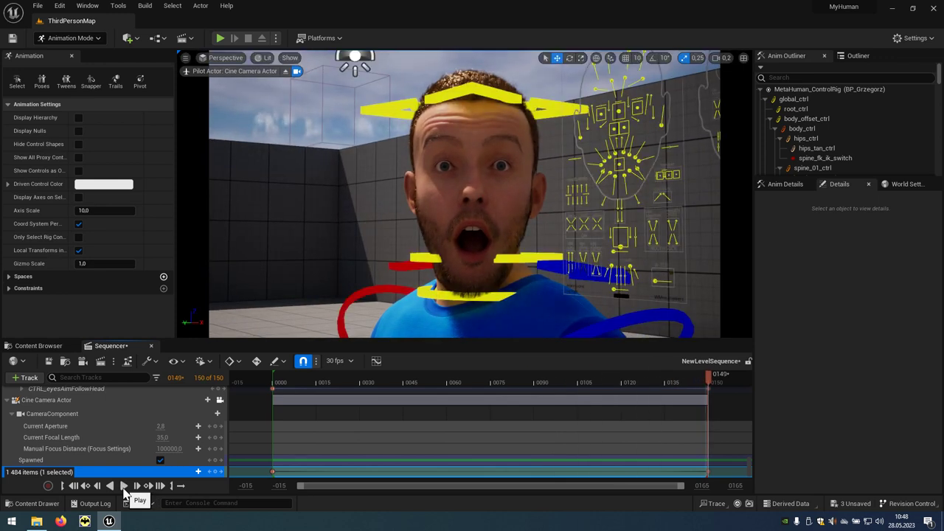
Step: Eject from the pilot camera and enable Auto Play on the NewLevelSequence actor
{"action": "left_click", "coordinate": [285, 71]}
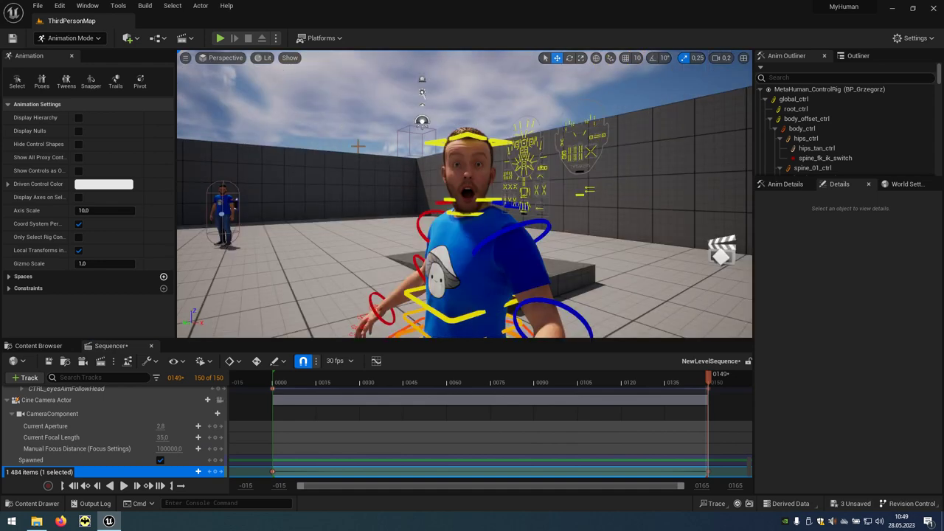
{"action": "right_click_drag", "start_coordinate": [567, 244], "coordinate": [590, 244]}
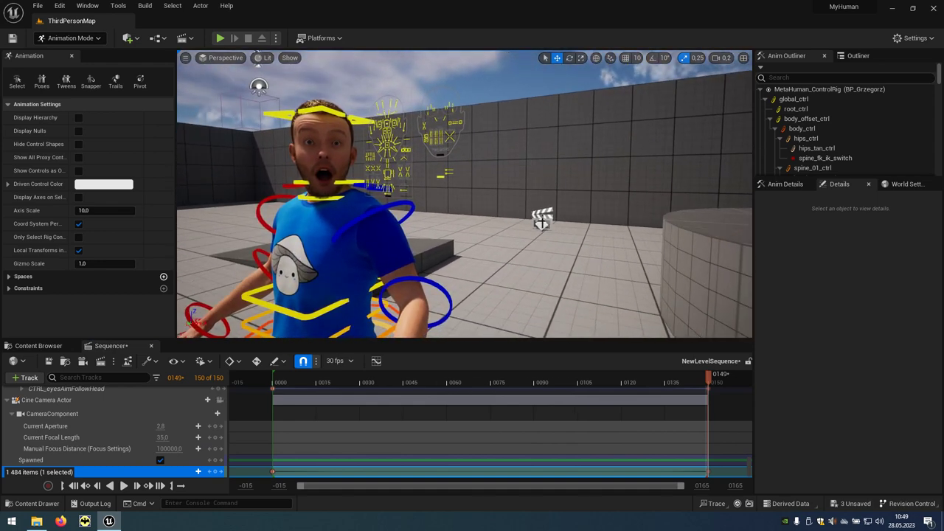
{"action": "left_click", "coordinate": [543, 219]}
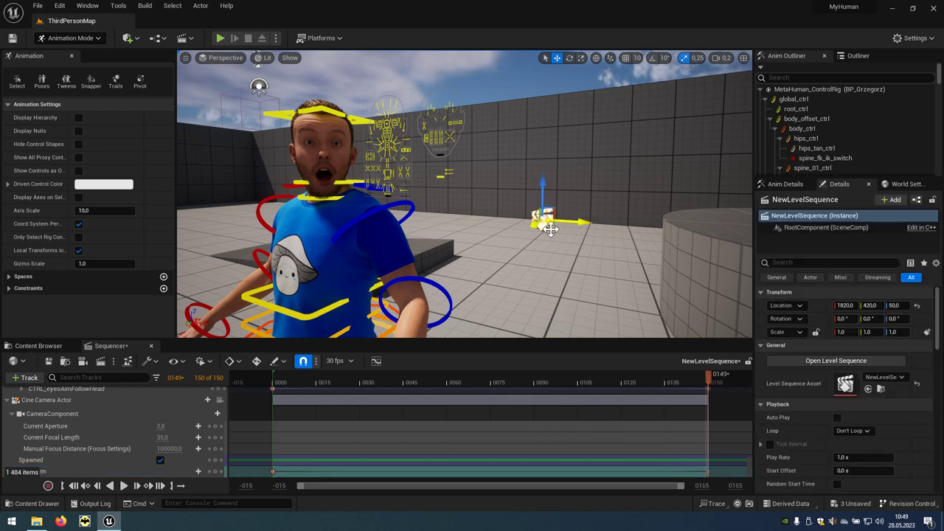
{"action": "left_click", "coordinate": [838, 419]}
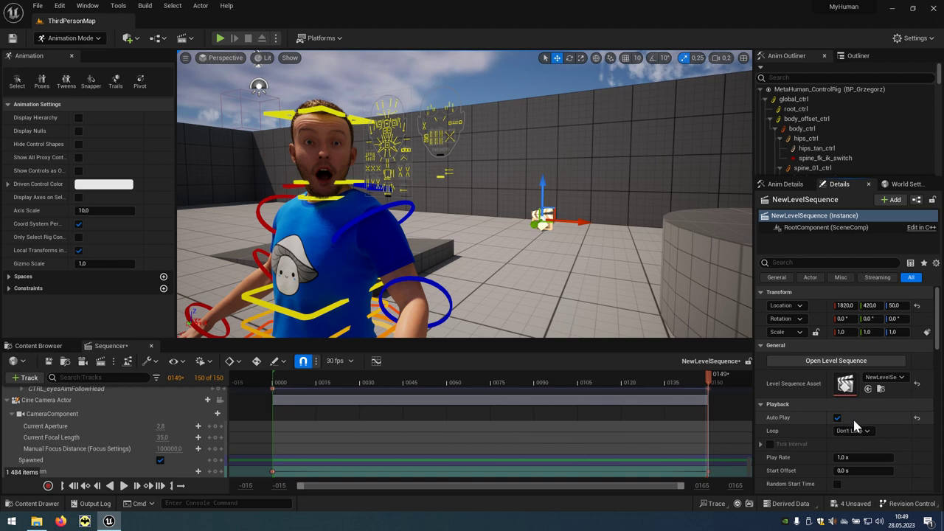
{"action": "scroll", "coordinate": [852, 417], "scroll_direction": "down", "scroll_amount": 3}
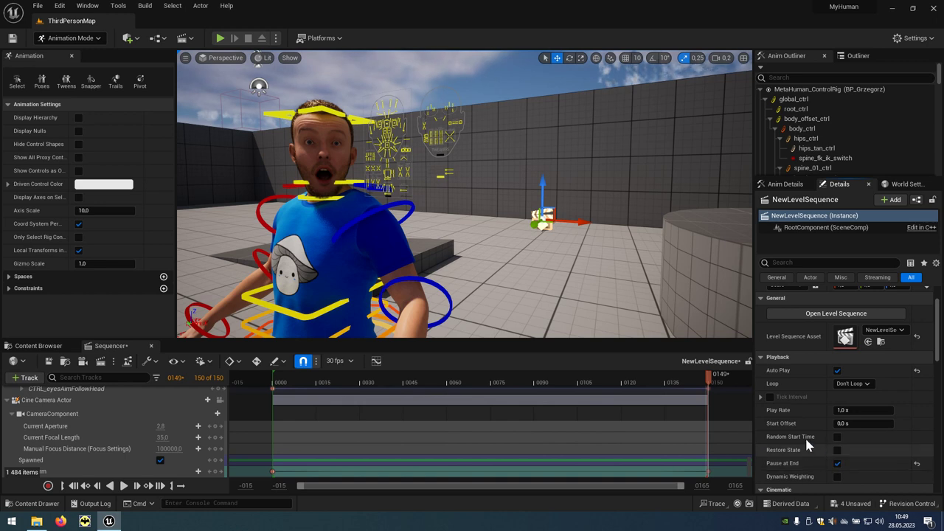
{"action": "left_click", "coordinate": [275, 37]}
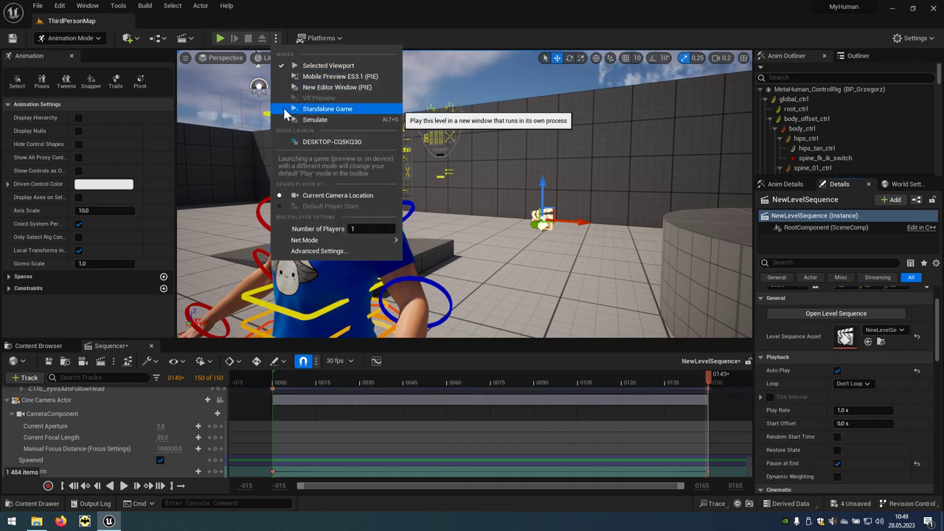
Step: Launch the level as a Standalone Game and save all four unsaved assets
{"action": "left_click", "coordinate": [362, 110]}
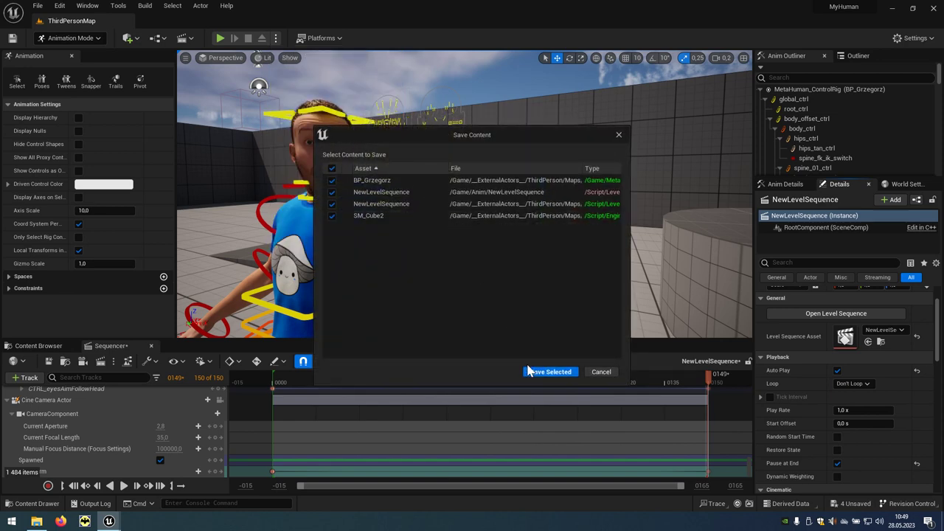
{"action": "left_click", "coordinate": [570, 375]}
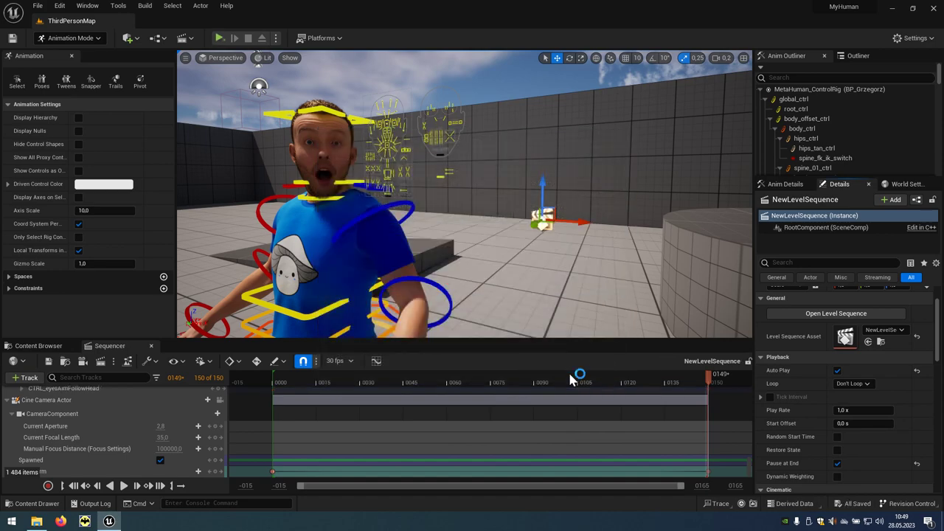